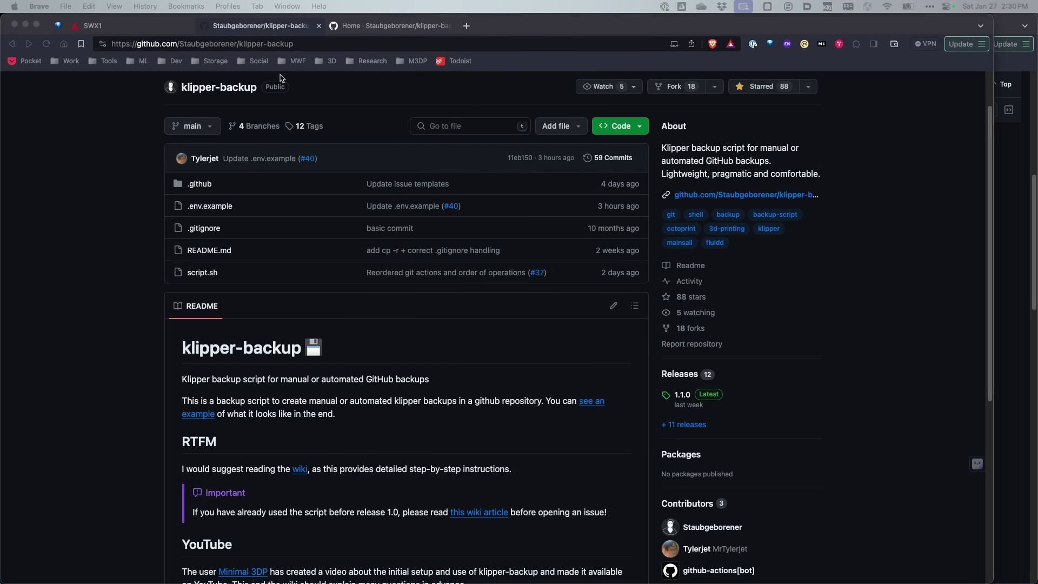
# - Go to the klipper-backup wiki home page and open its '1. Installation' guide
pyautogui.scroll(-5, 371, 372)
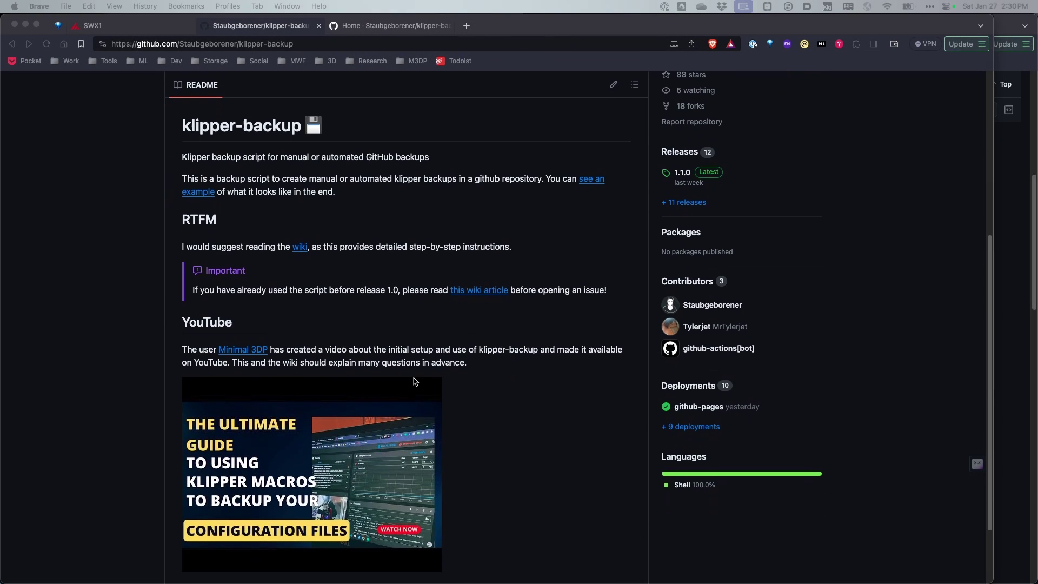
pyautogui.scroll(5, 418, 380)
pyautogui.click(246, 31)
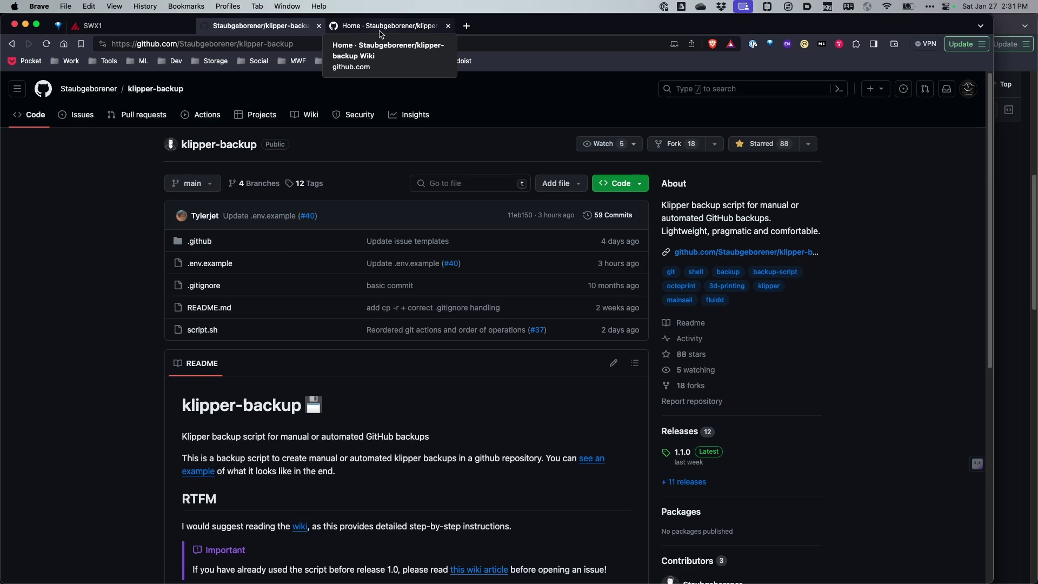
pyautogui.click(380, 32)
pyautogui.scroll(-2, 391, 407)
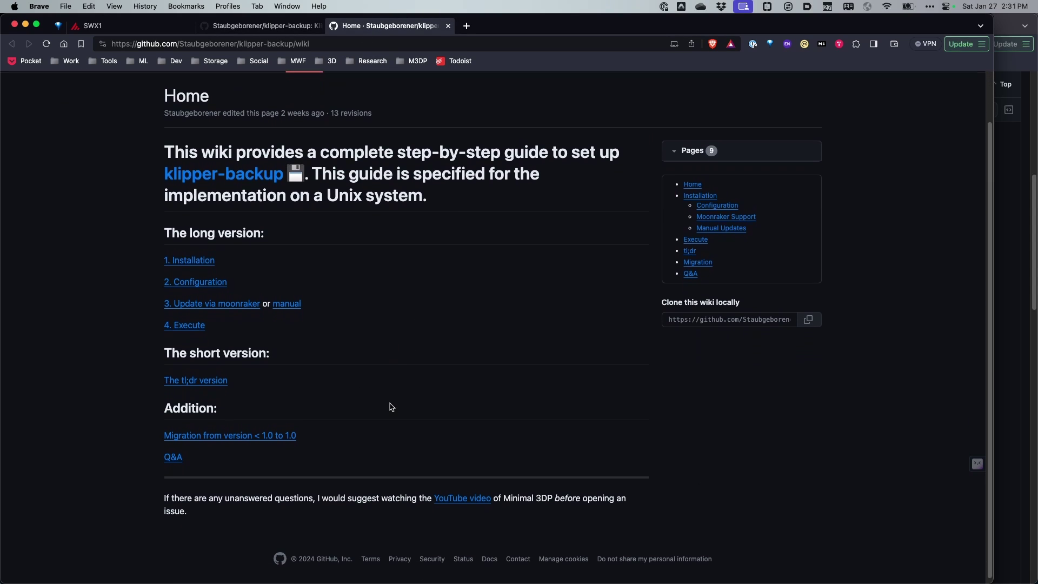
pyautogui.click(209, 260)
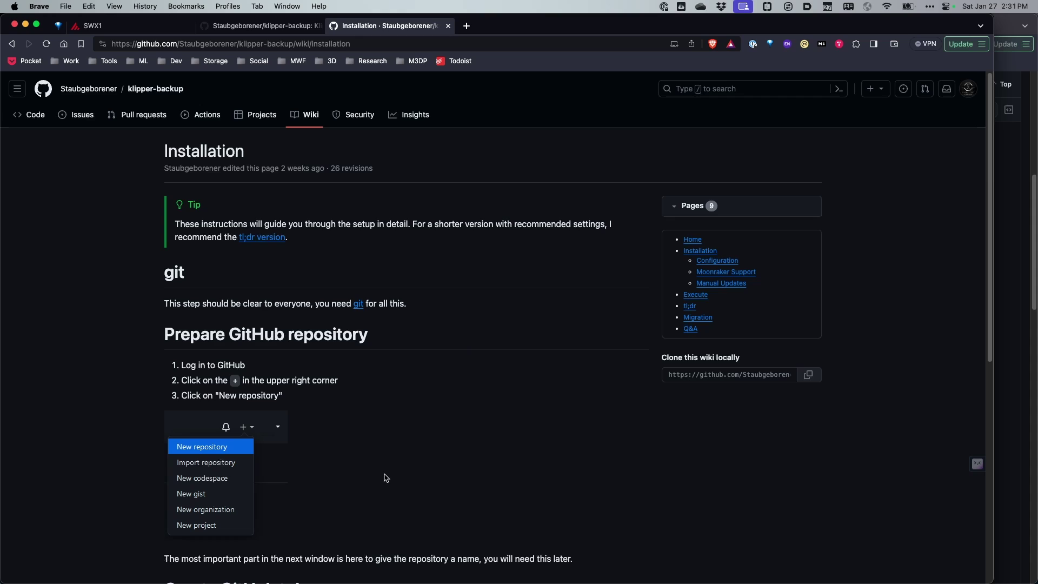
pyautogui.scroll(-2, 347, 393)
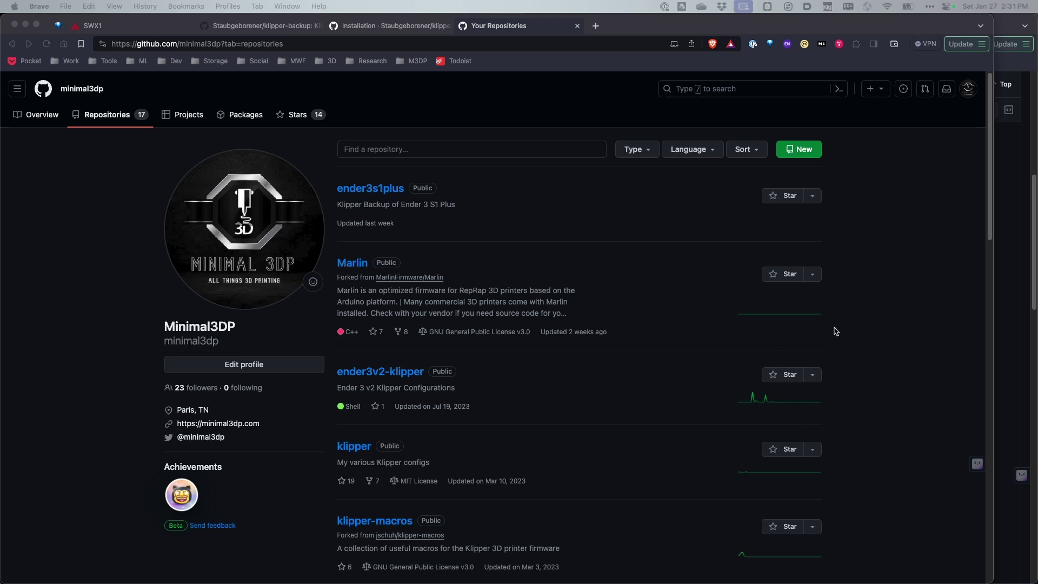
# - Create public repository swx1-skr2-klipper described 'SwX1 with a BTT SKR 2 (TMC2209) with Klipper. Connected via m3dp1 using KIAUH'
pyautogui.click(870, 89)
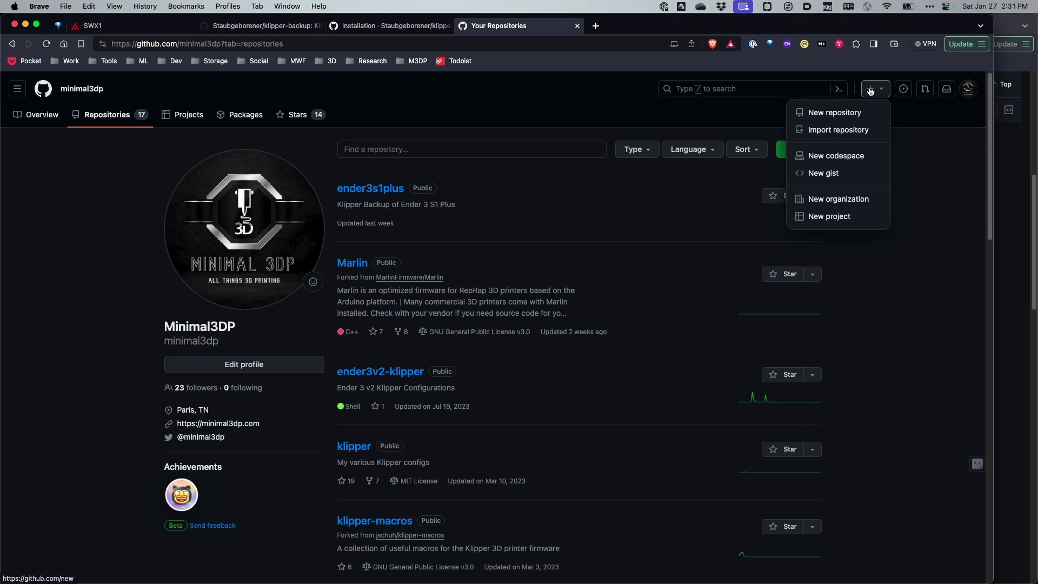
pyautogui.click(841, 113)
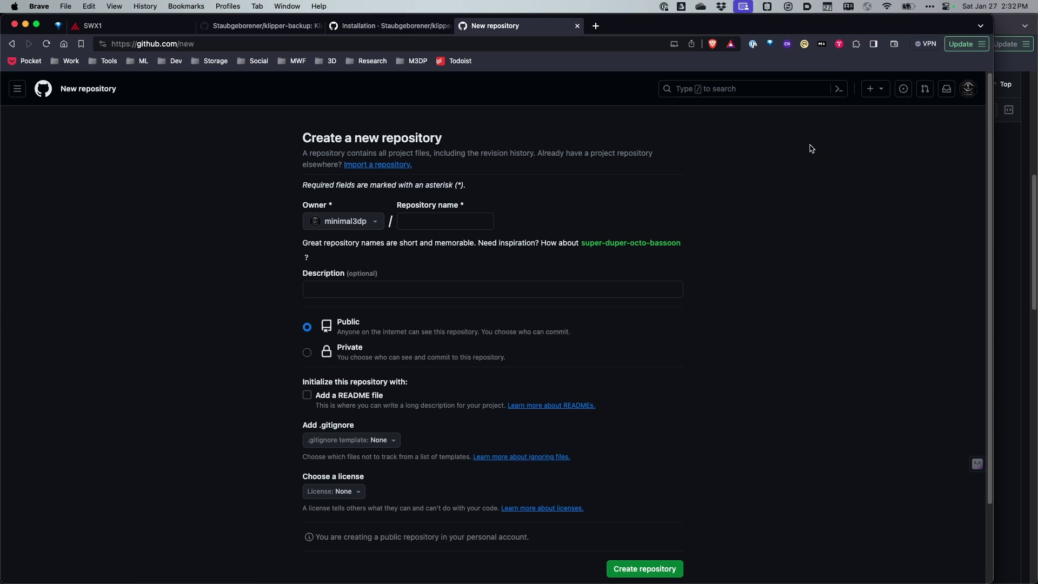
pyautogui.click(424, 222)
pyautogui.write('s')
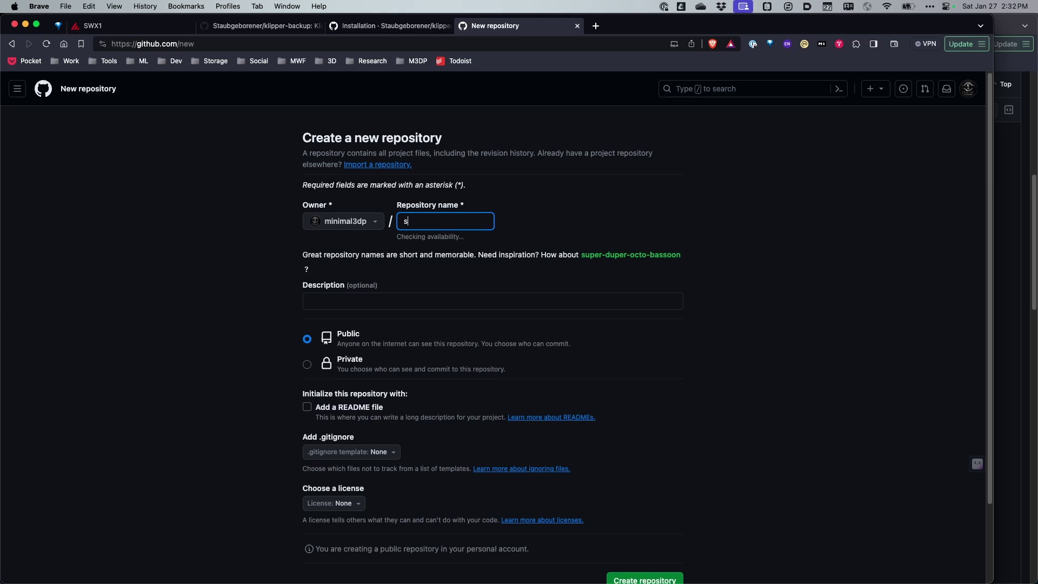
pyautogui.write('wx1')
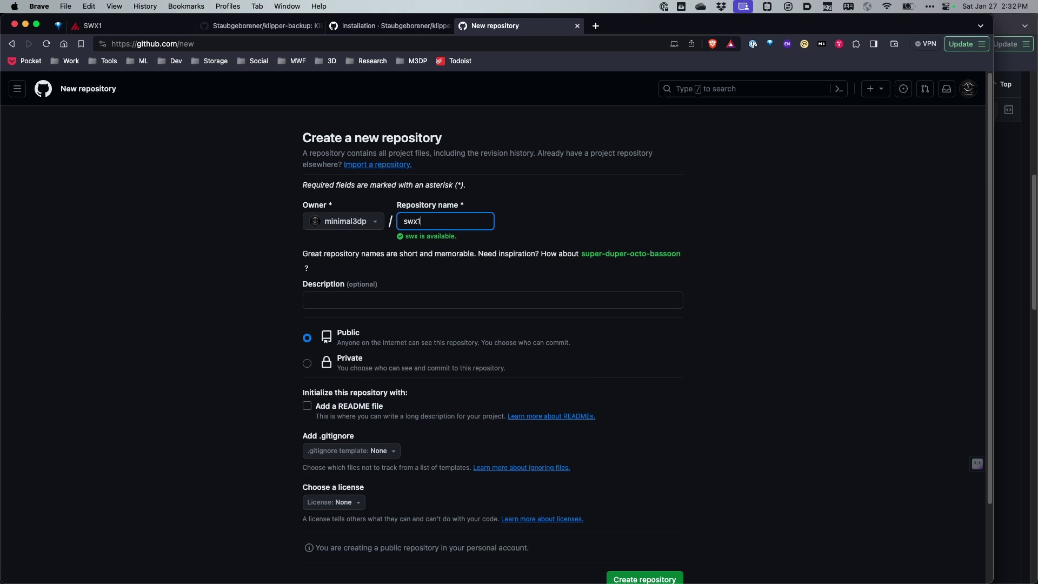
pyautogui.write('-')
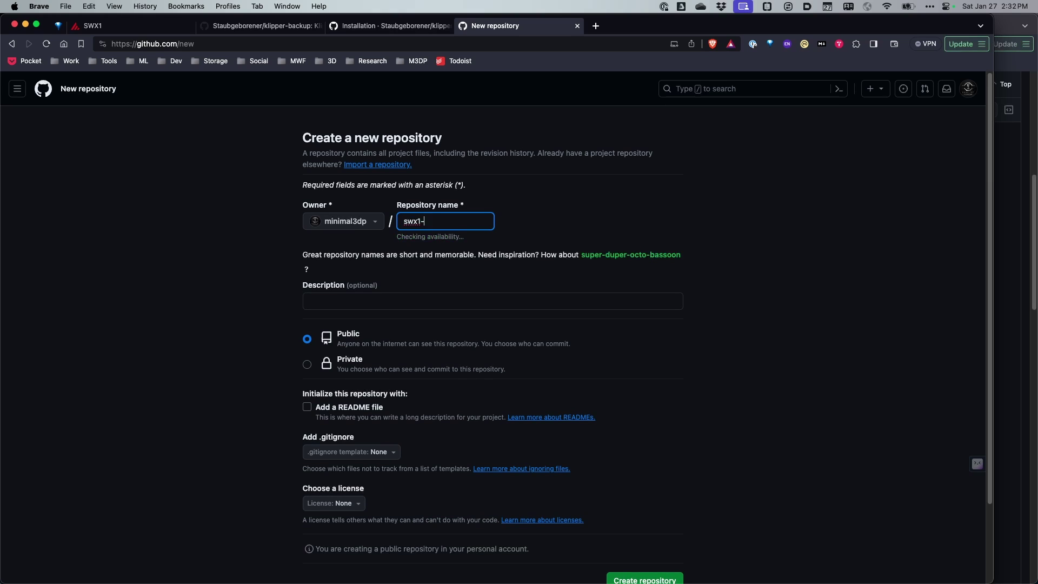
pyautogui.write('sk')
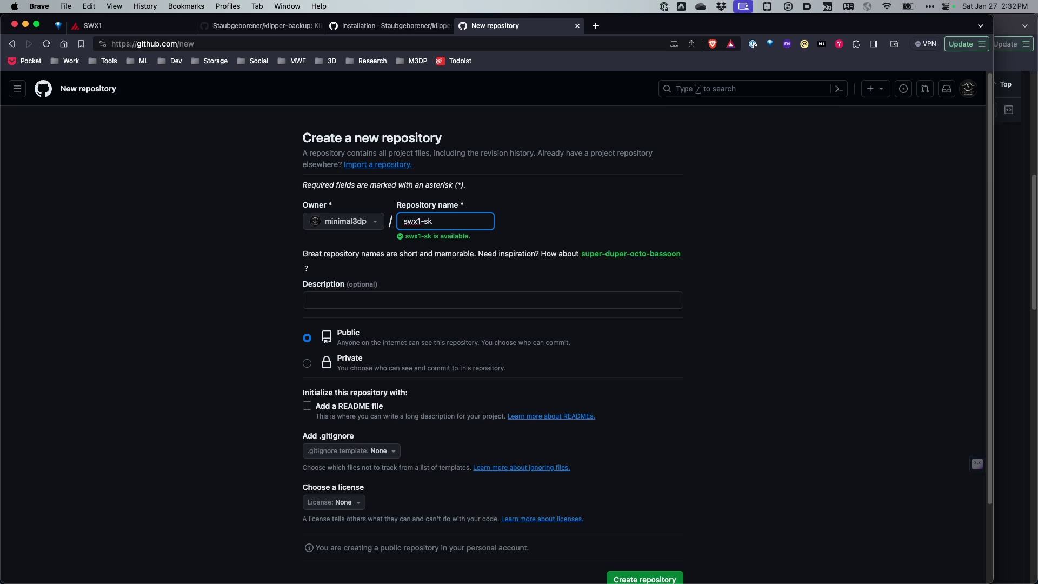
pyautogui.write('r2-')
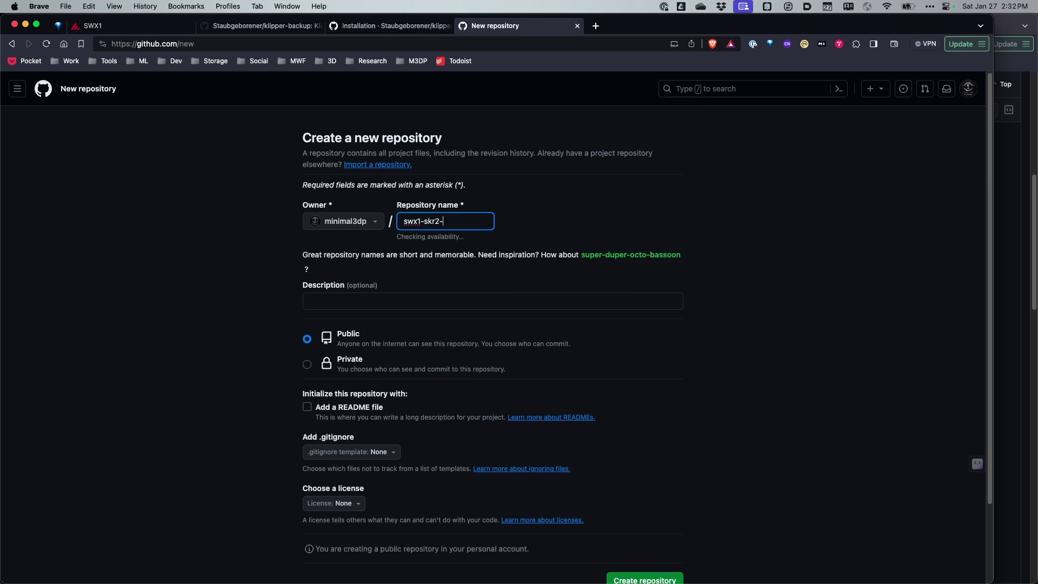
pyautogui.write('klipper')
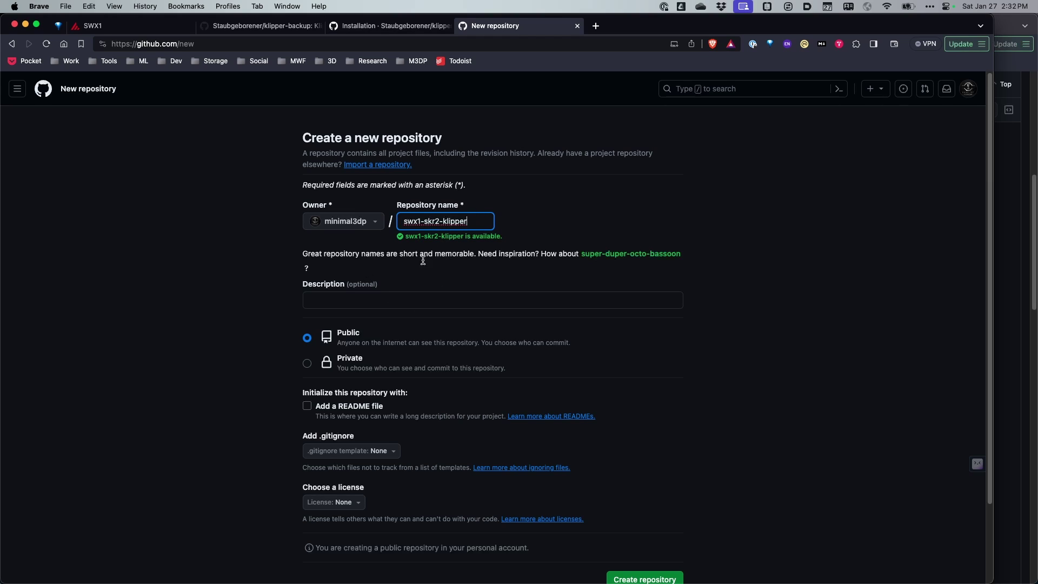
pyautogui.click(368, 302)
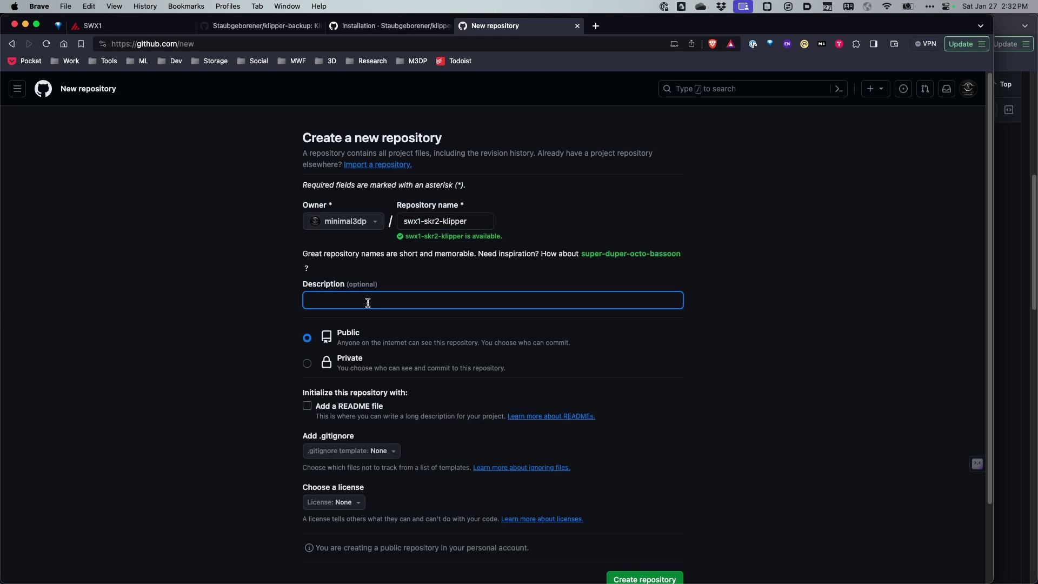
pyautogui.write('SwX1 with a BTT SKR 2 (TMC2209) with Klipper')
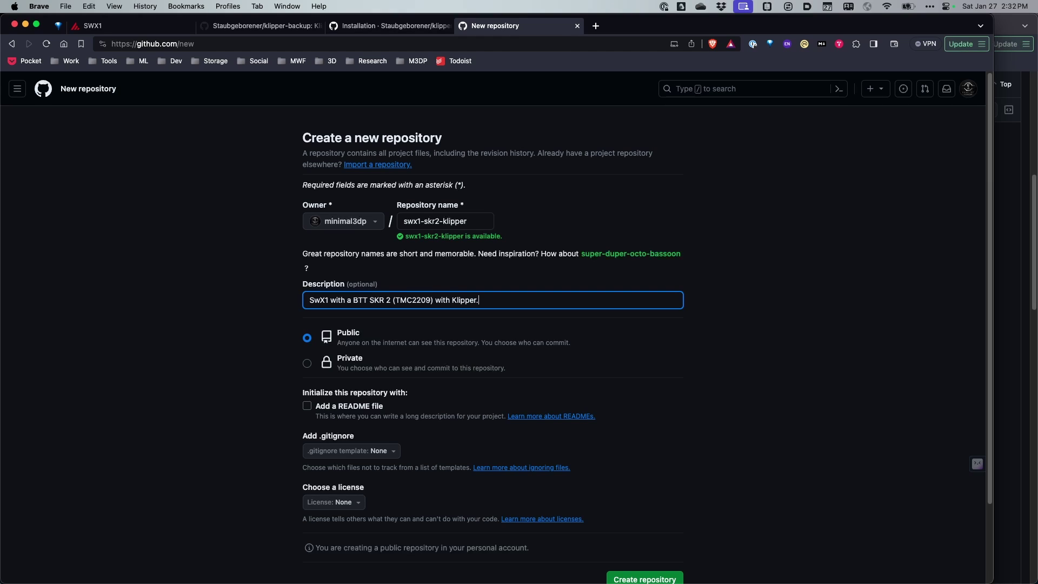
pyautogui.write('. Connected via m3dp1 using KIAUH')
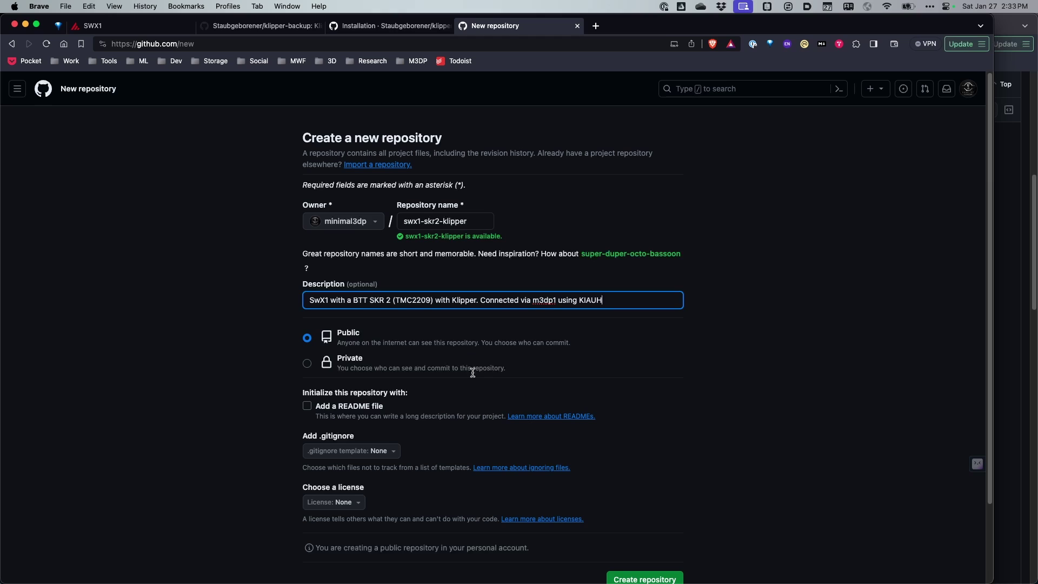
pyautogui.scroll(-3, 470, 395)
pyautogui.click(635, 491)
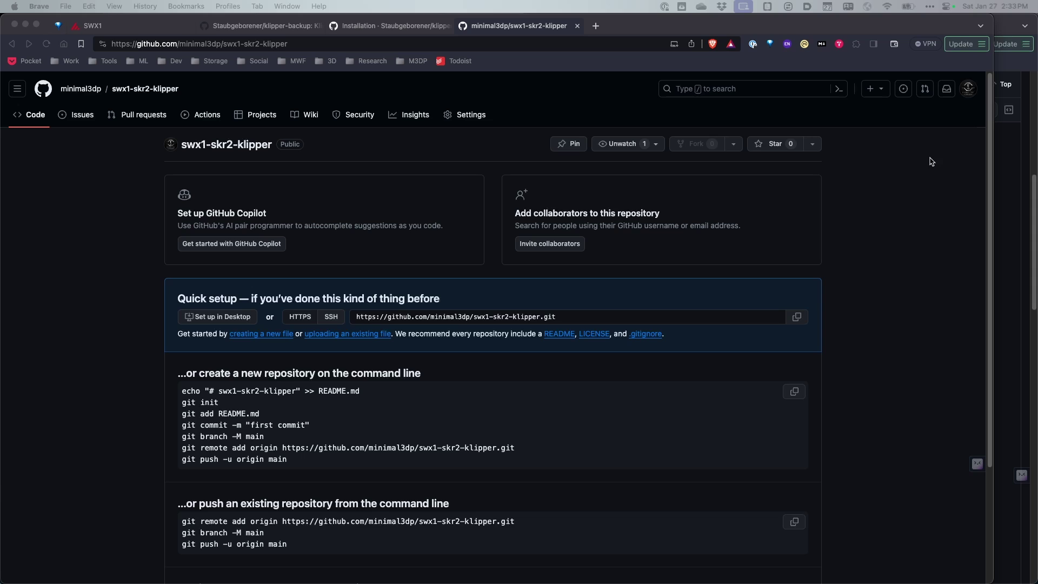
# - Go through Settings > Developer settings > Personal access tokens and start a new fine-grained token
pyautogui.click(968, 88)
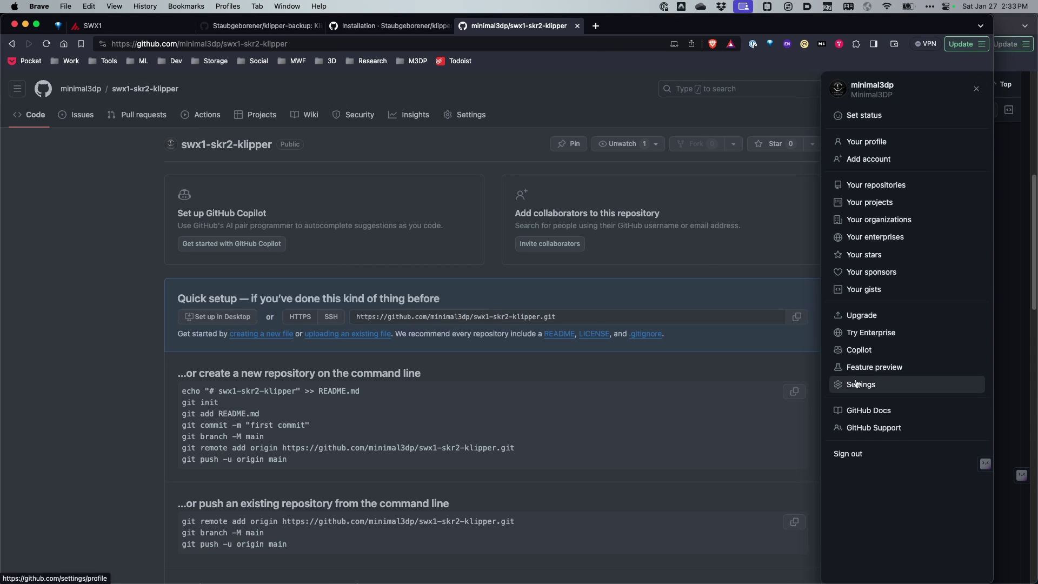
pyautogui.click(860, 384)
pyautogui.scroll(-10, 195, 408)
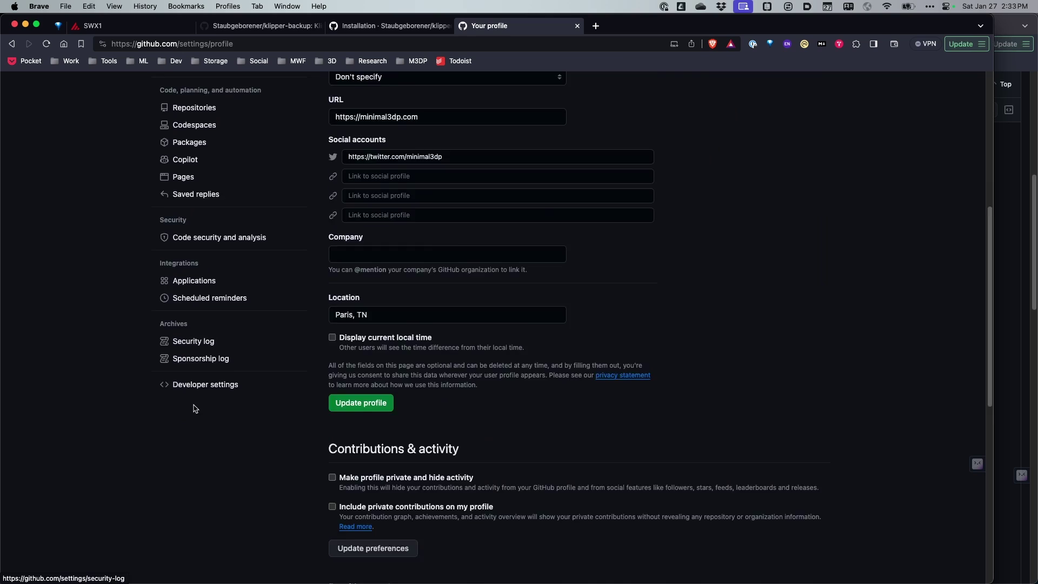
pyautogui.scroll(-3, 195, 408)
pyautogui.click(209, 244)
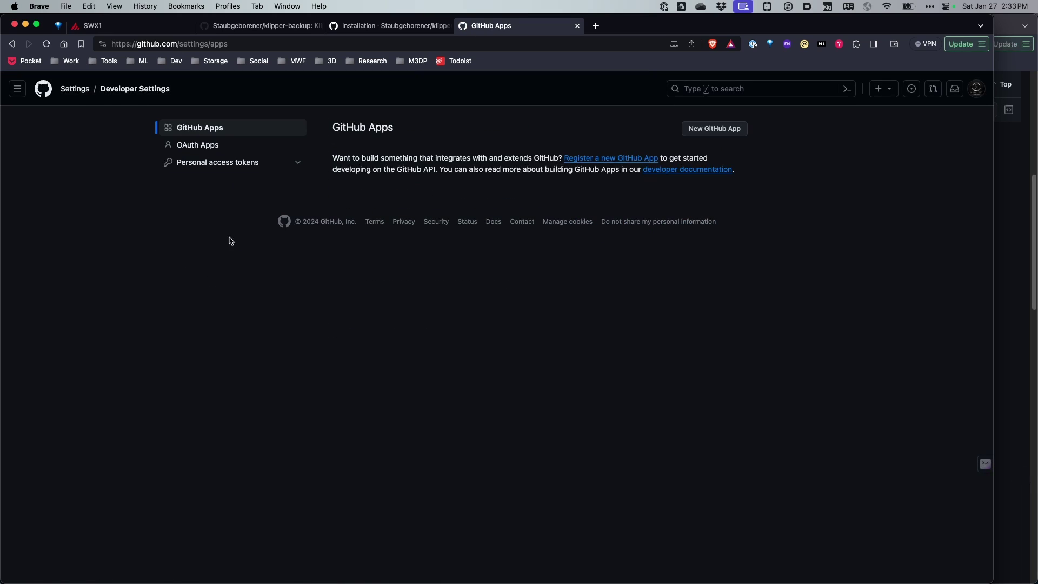
pyautogui.click(214, 163)
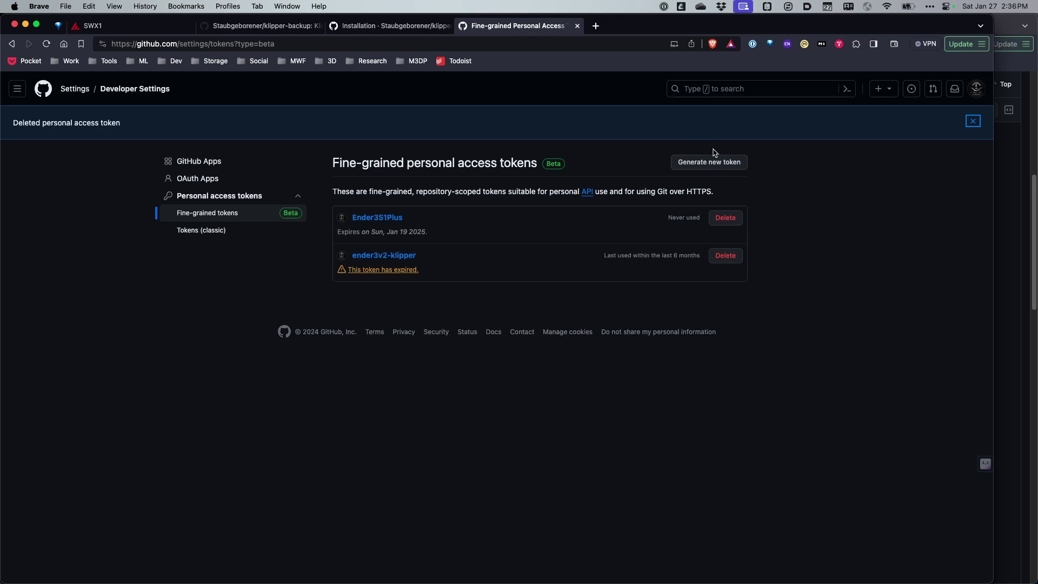
pyautogui.click(709, 162)
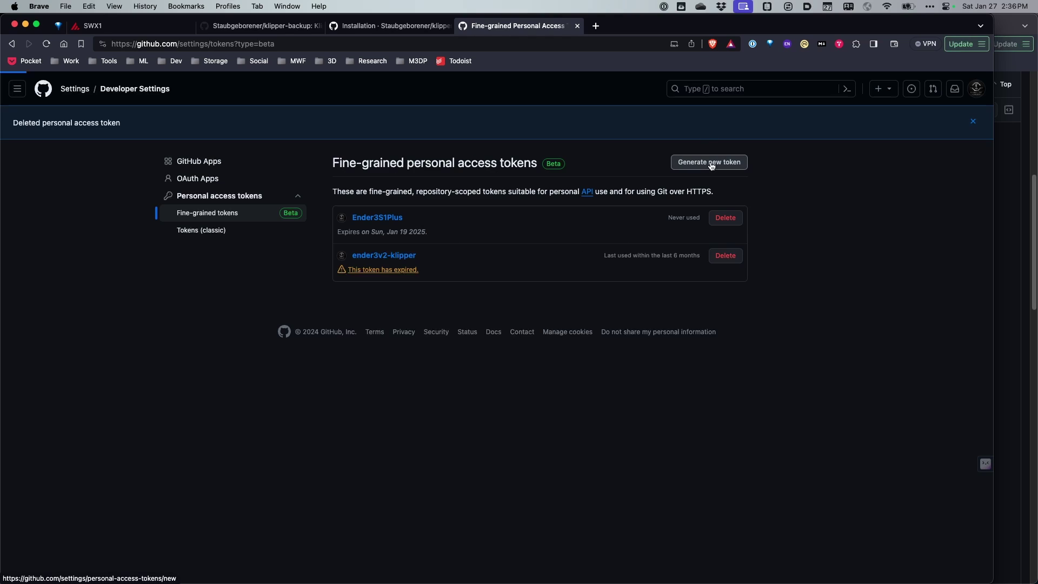
# - Name the token swx1 and switch its expiration to a custom date
pyautogui.click(403, 189)
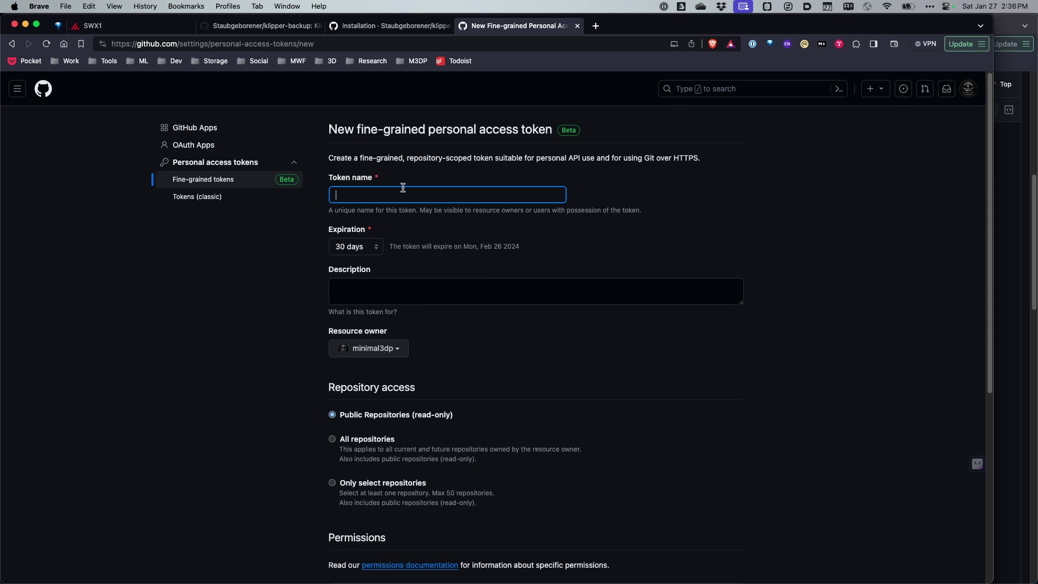
pyautogui.write('swx')
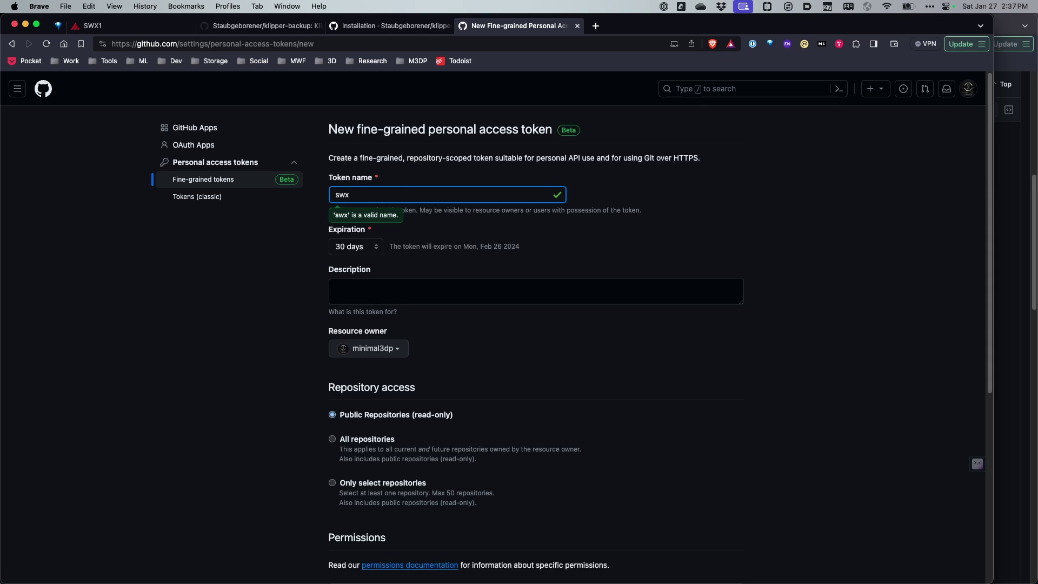
pyautogui.write('1')
pyautogui.press('Tab')
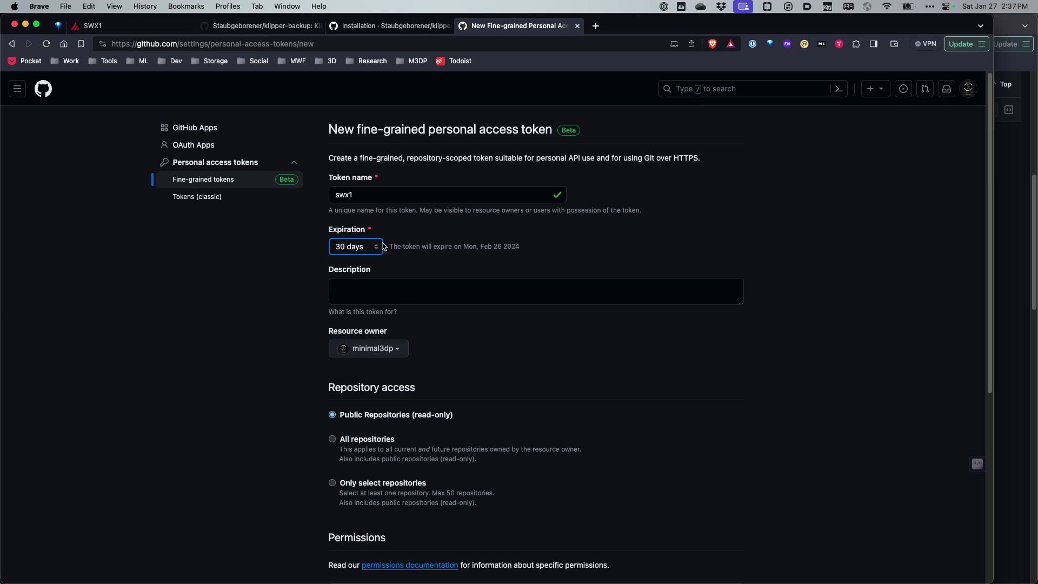
pyautogui.click(380, 246)
pyautogui.click(354, 285)
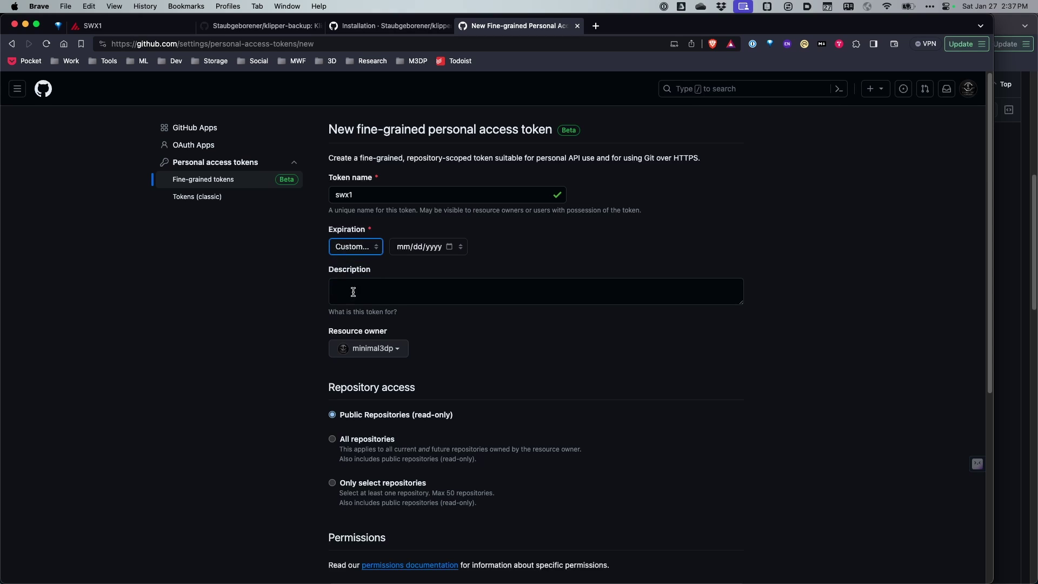
pyautogui.click(402, 247)
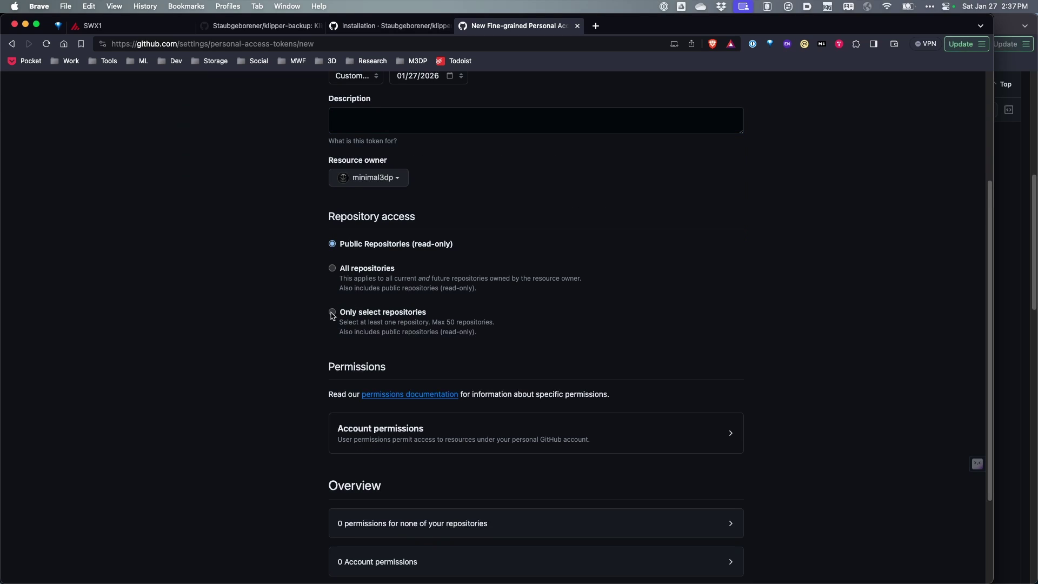
# - Restrict the token to only the swx1-skr2-klipper repository and attempt to generate it
pyautogui.click(332, 313)
pyautogui.click(379, 350)
pyautogui.scroll(-2, 445, 423)
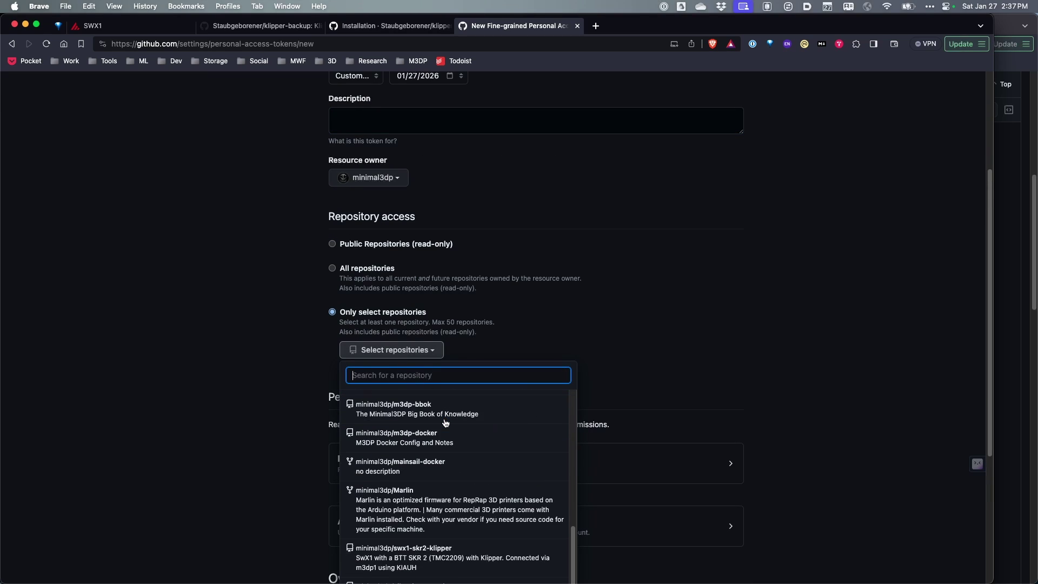
pyautogui.click(410, 549)
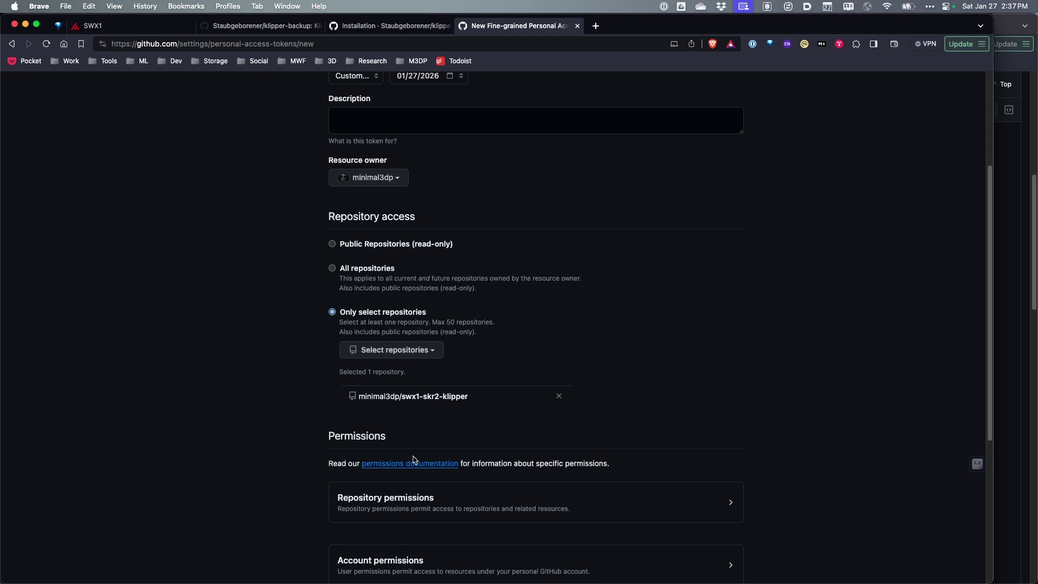
pyautogui.scroll(-1, 427, 400)
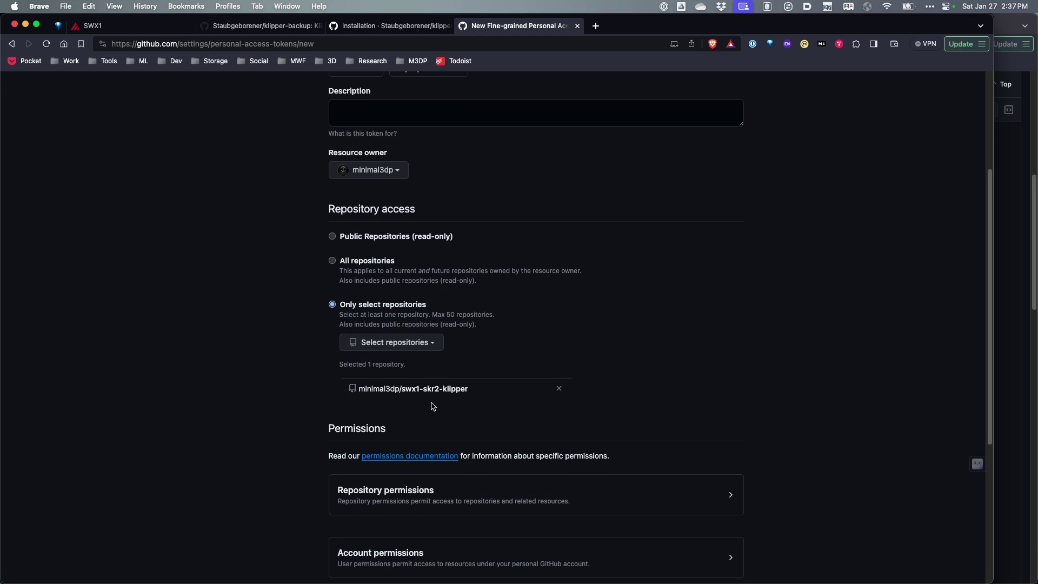
pyautogui.scroll(-10, 411, 470)
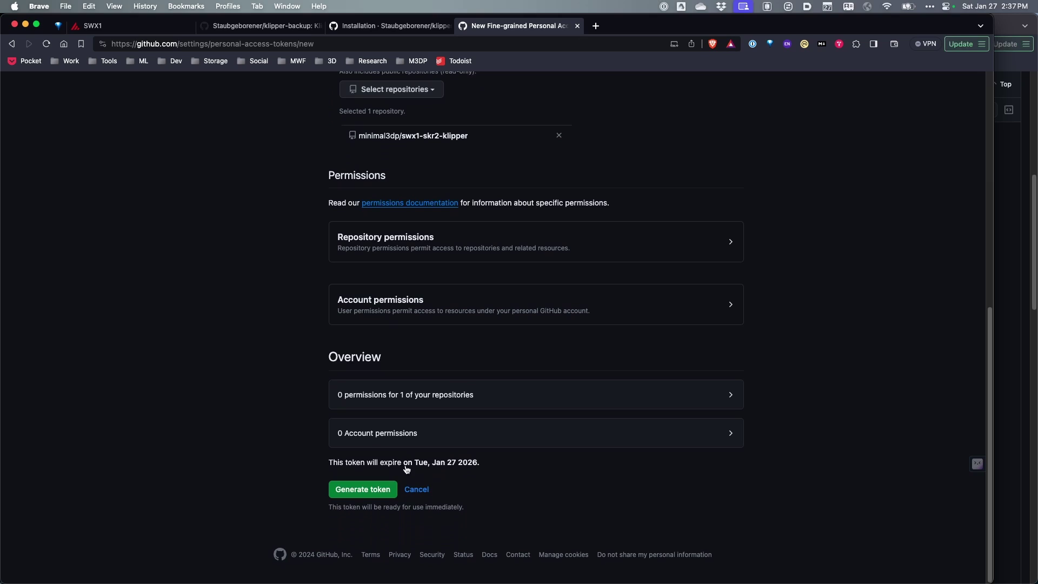
pyautogui.click(360, 490)
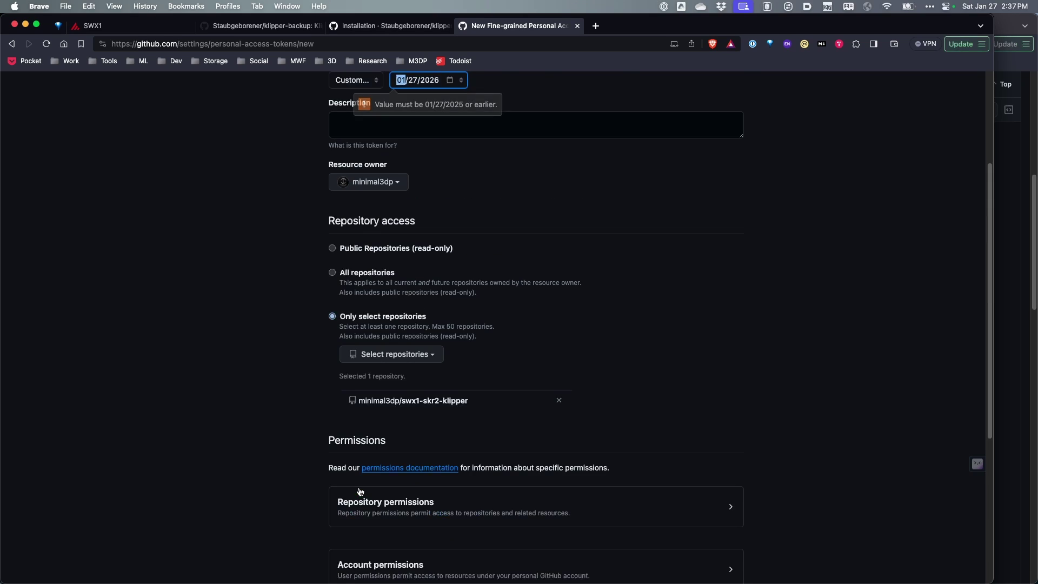
# - Change the expiration year to 2025, for Jan 27 2025, and generate the token
pyautogui.scroll(3, 430, 379)
pyautogui.click(437, 247)
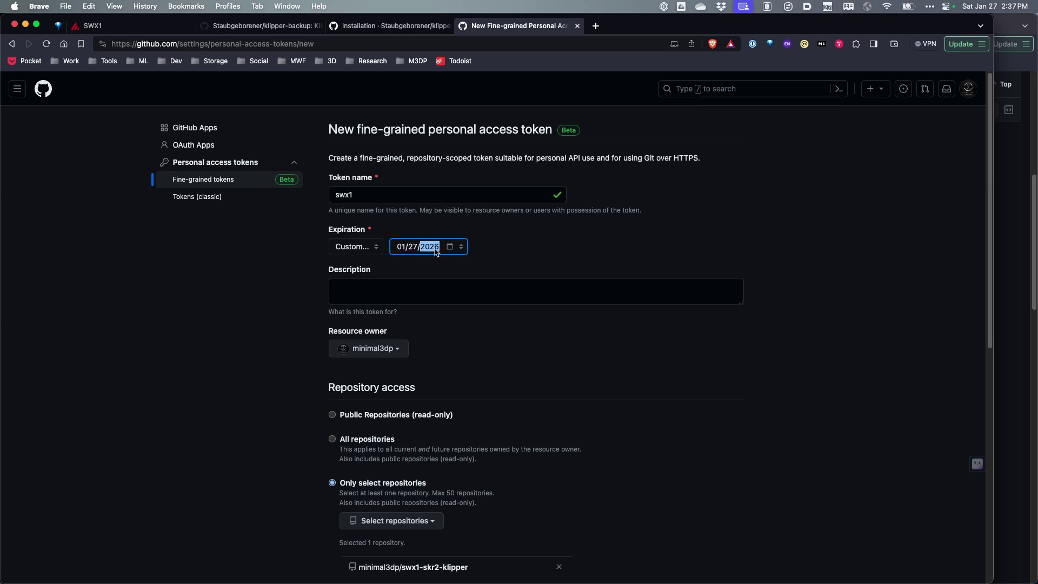
pyautogui.press('Down')
pyautogui.scroll(-10, 435, 301)
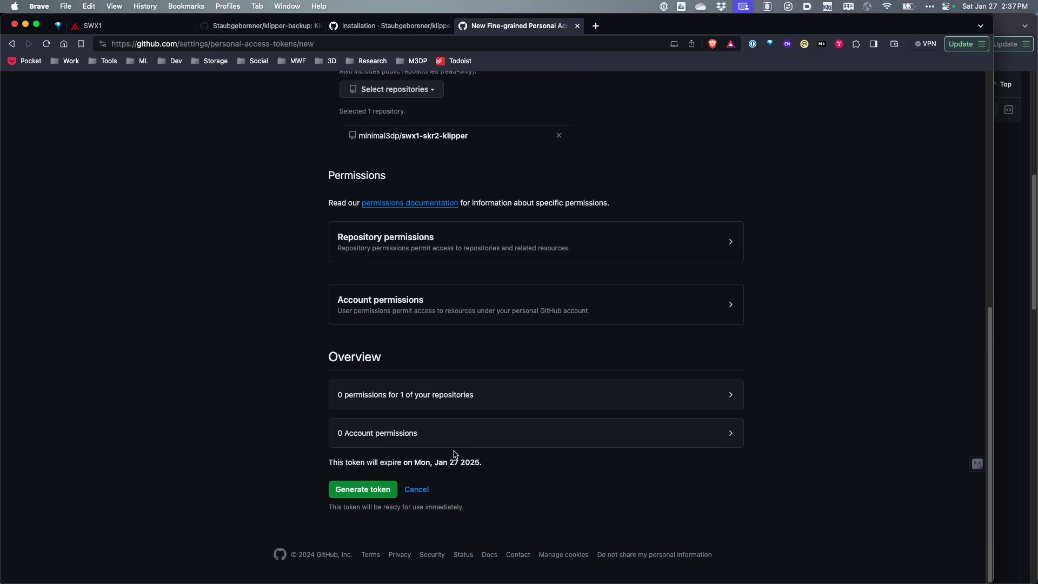
pyautogui.click(366, 492)
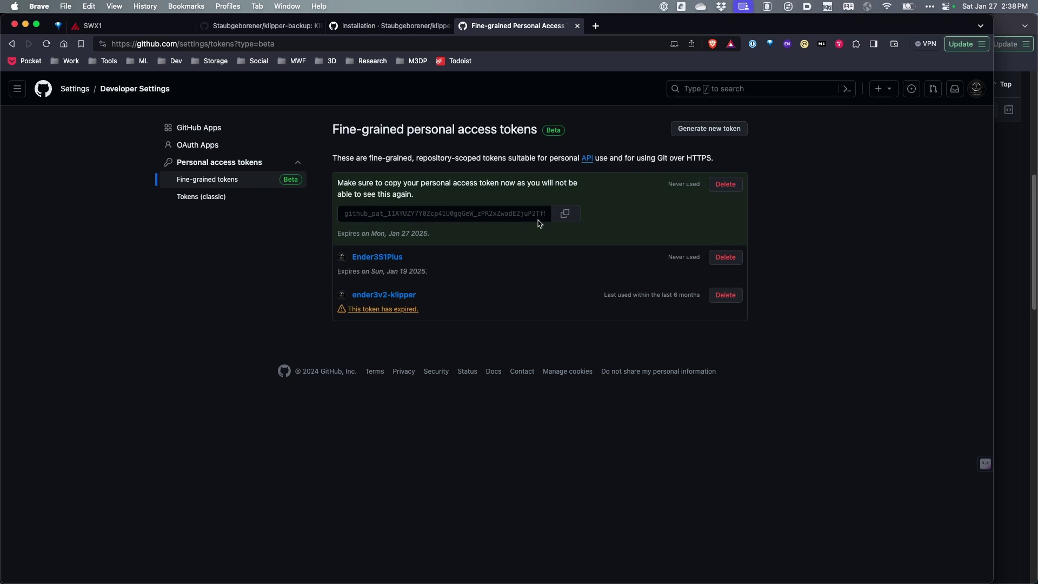
# - Copy the new swx1 token and close the token settings tab
pyautogui.click(564, 213)
pyautogui.press('super+w')
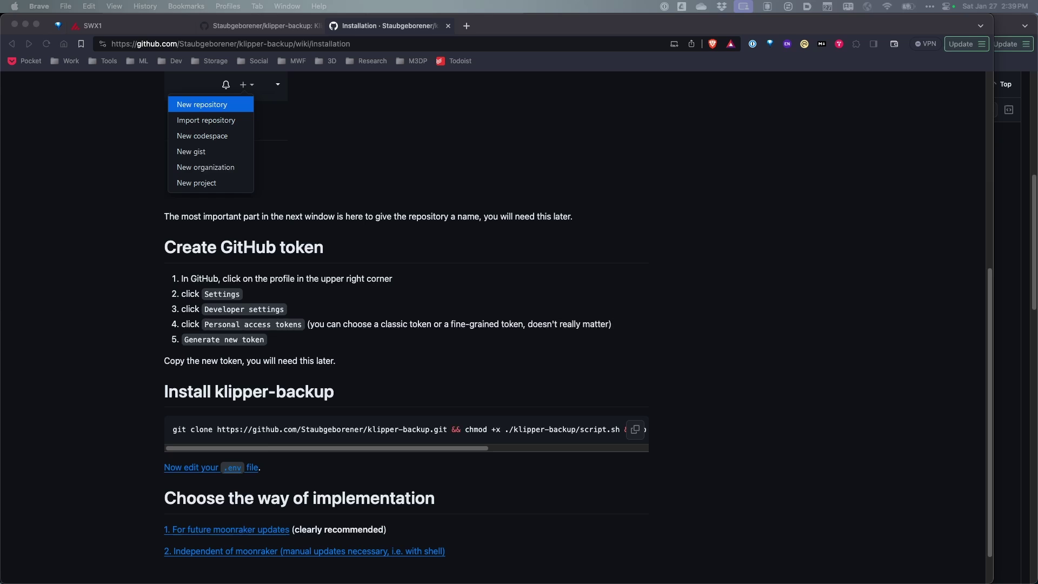
# - In the terminal, list the home folder, then move into printer_1_data and list it
pyautogui.hotkey('alt', 'space')
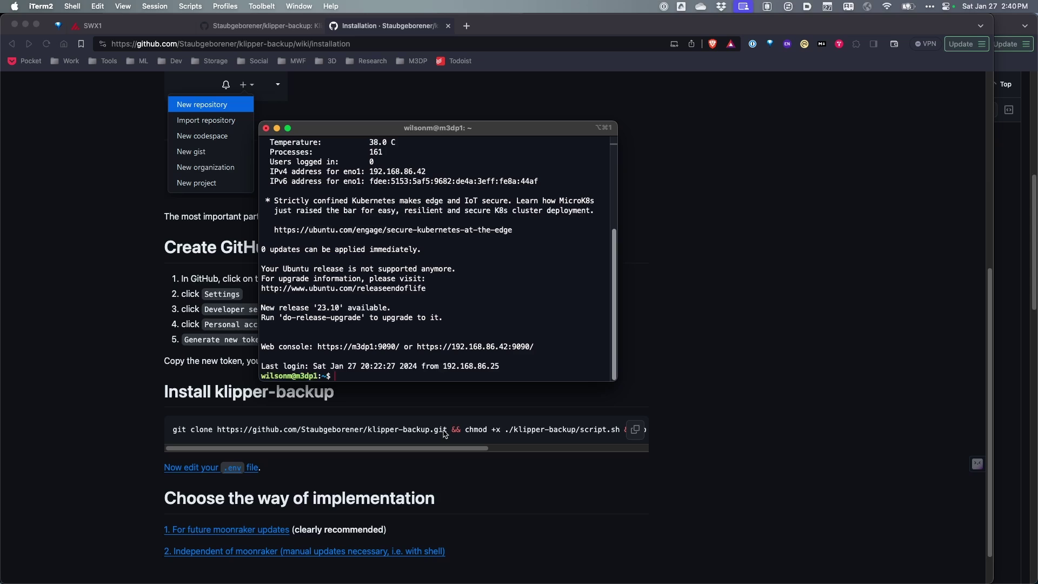
pyautogui.write('ls')
pyautogui.press('Return')
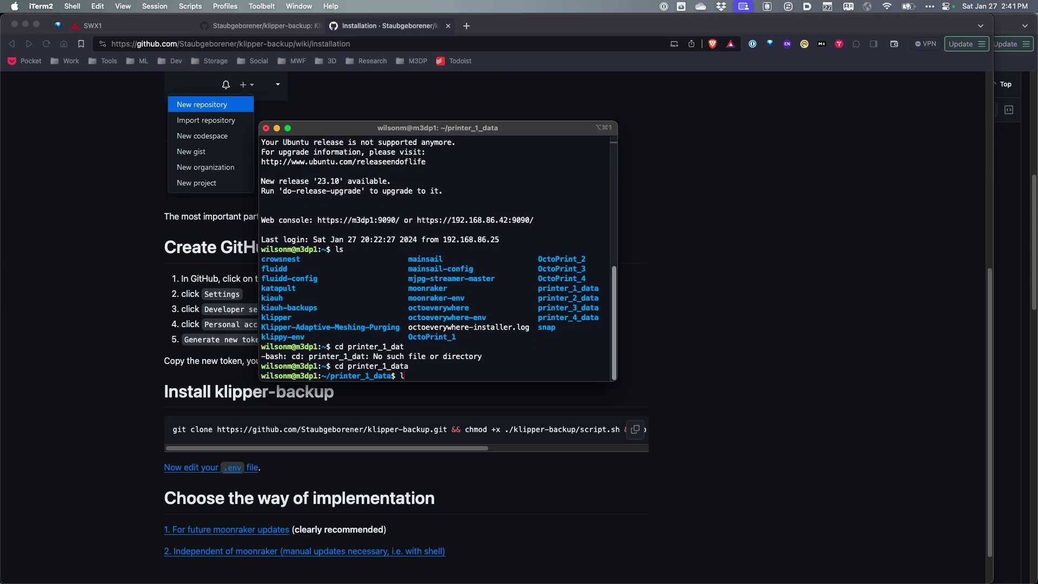
pyautogui.write('ls')
pyautogui.press('Return')
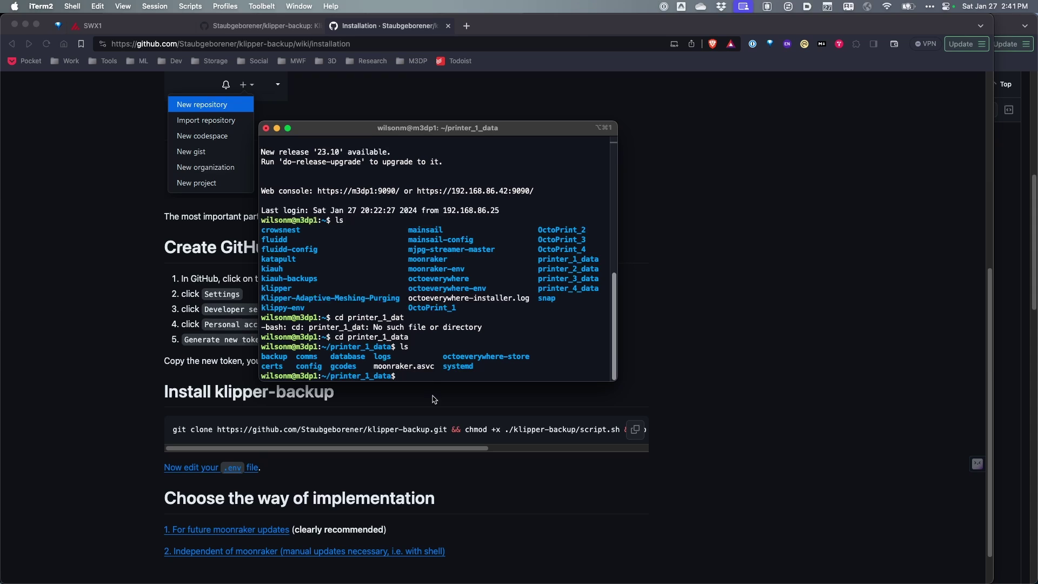
# - Copy the klipper-backup git clone install command from the Installation wiki page
pyautogui.hotkey('ctrl', 'Tab')
pyautogui.click(342, 27)
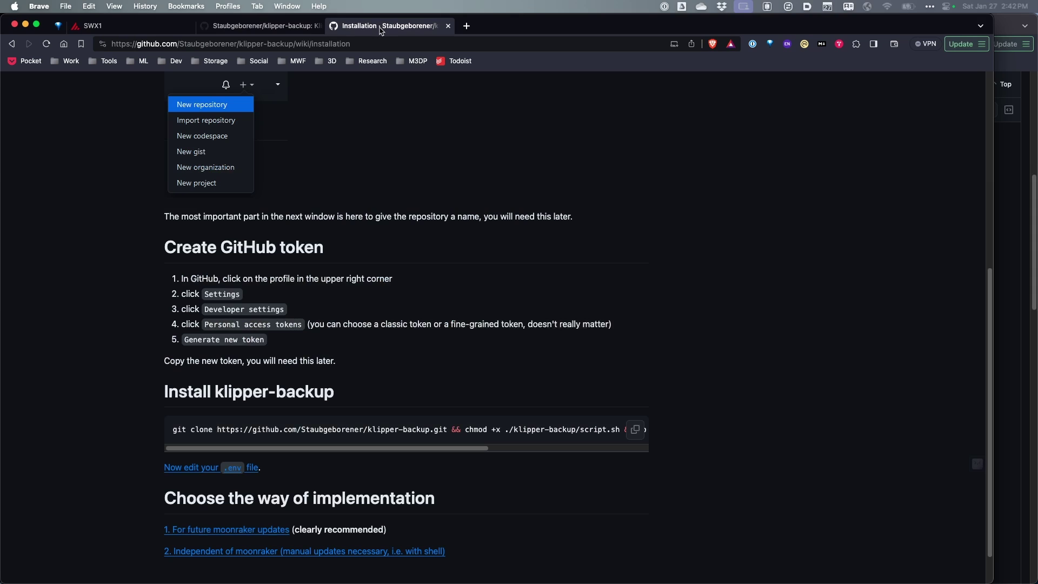
pyautogui.click(634, 431)
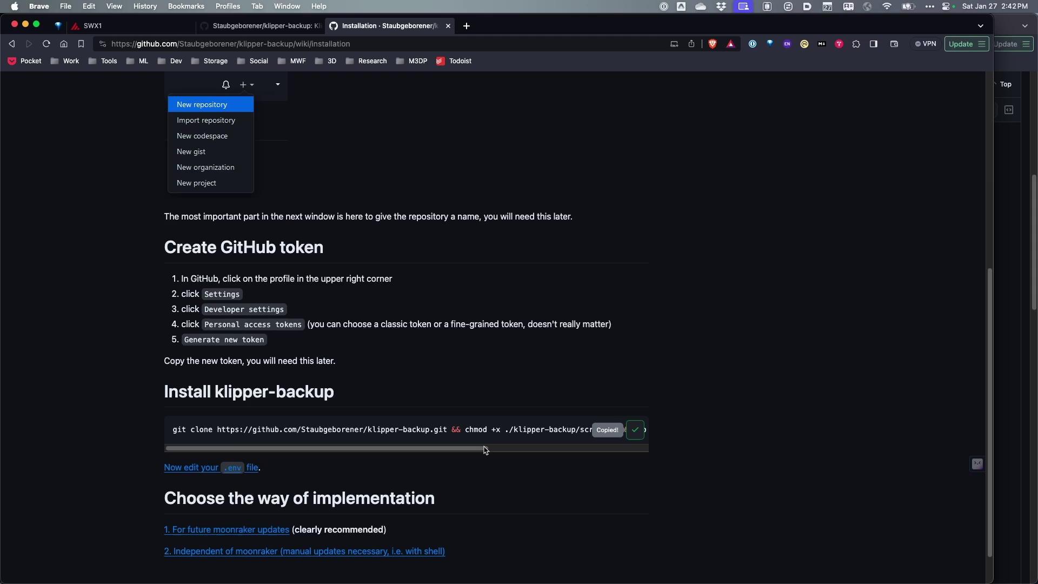
pyautogui.hscroll(3, 476, 453)
pyautogui.hscroll(-5, 476, 453)
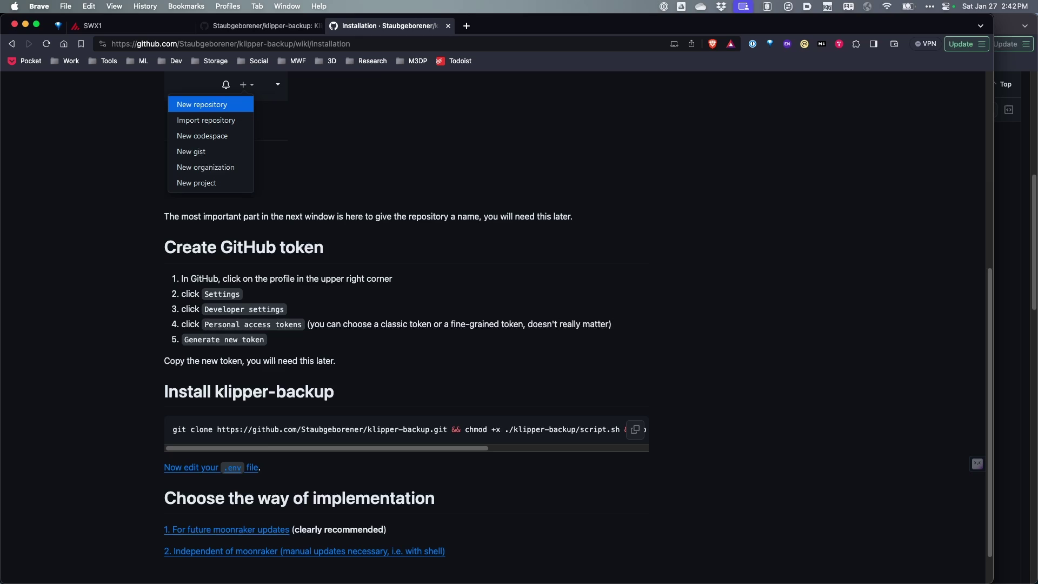
# - Paste and run the git clone install command, then list printer_1_data to confirm it
pyautogui.press('super+Tab')
pyautogui.press('super+v')
pyautogui.press('Return')
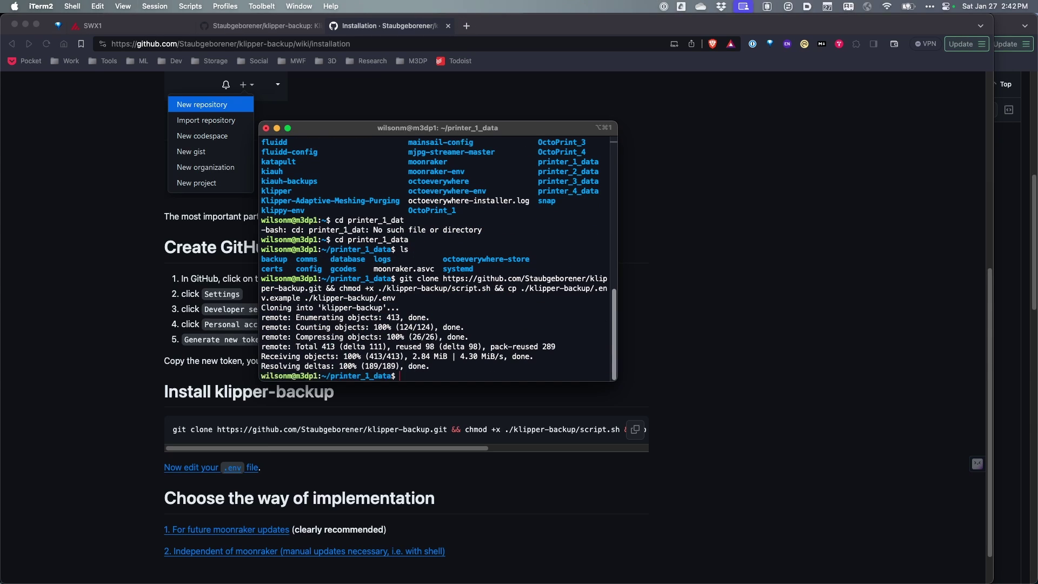
pyautogui.write('ls')
pyautogui.press('Return')
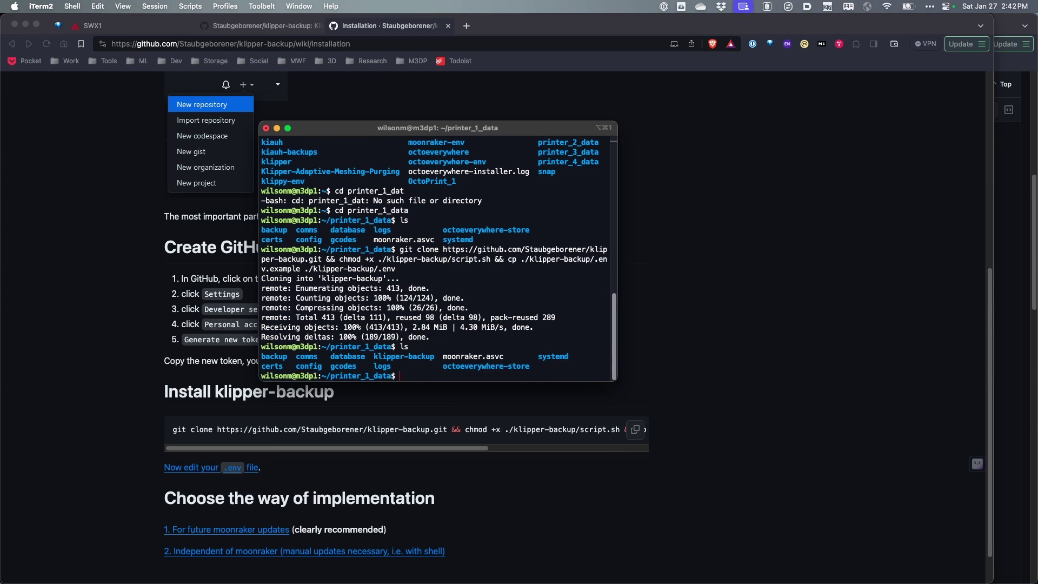
# - Enter the klipper-backup folder and list all its files with ls -a
pyautogui.press('super+Tab')
pyautogui.scroll(3, 478, 370)
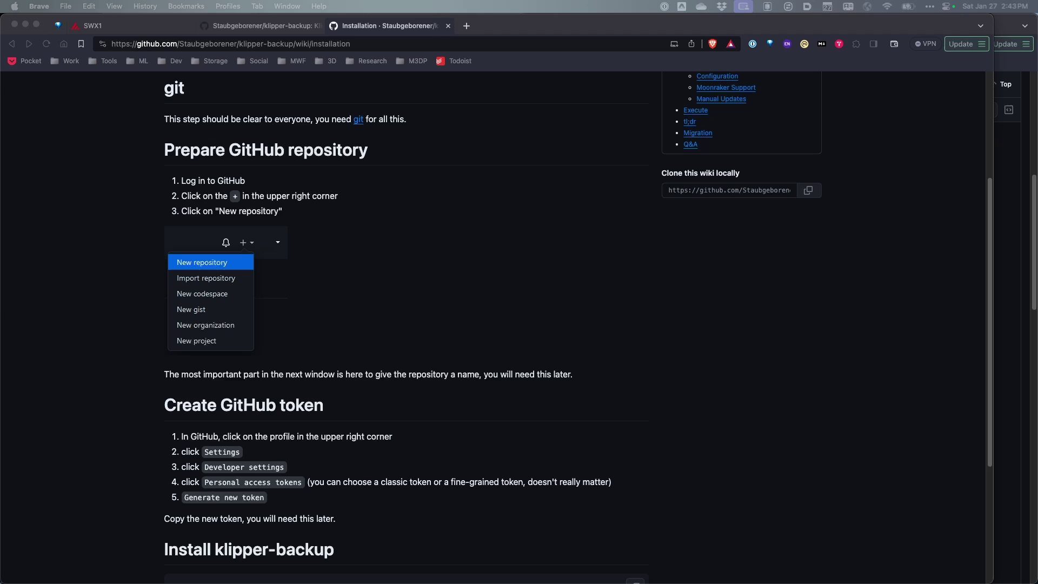
pyautogui.press('super+Tab')
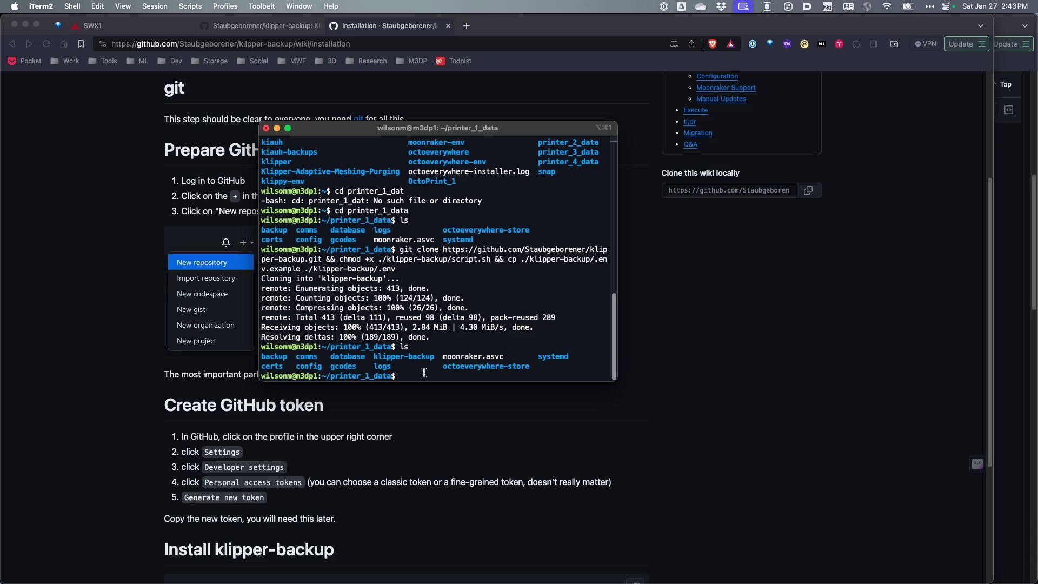
pyautogui.write('cd klipper-backup')
pyautogui.press('Return')
pyautogui.write('ls ')
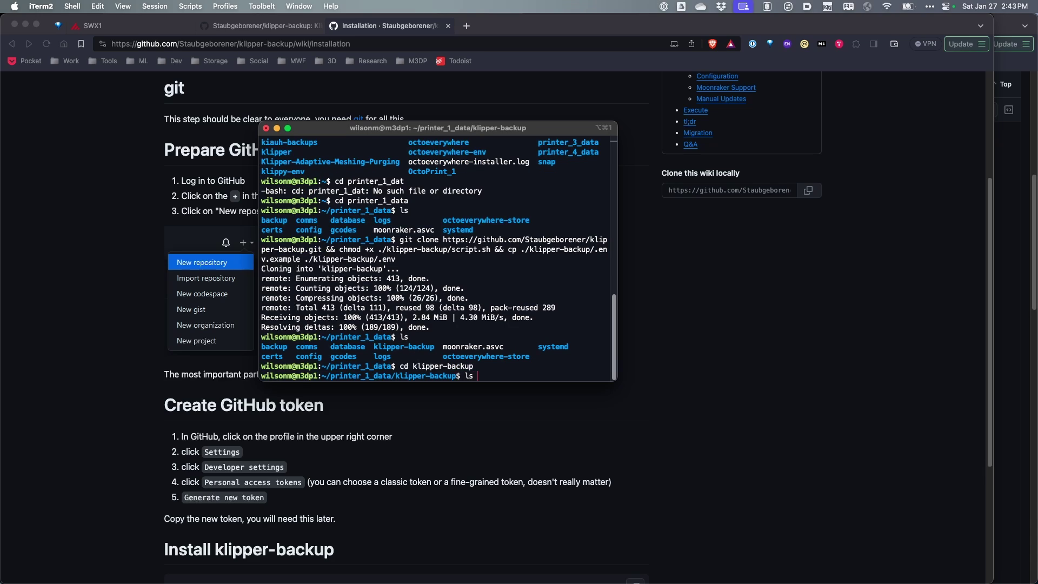
pyautogui.write('-a')
pyautogui.press('Return')
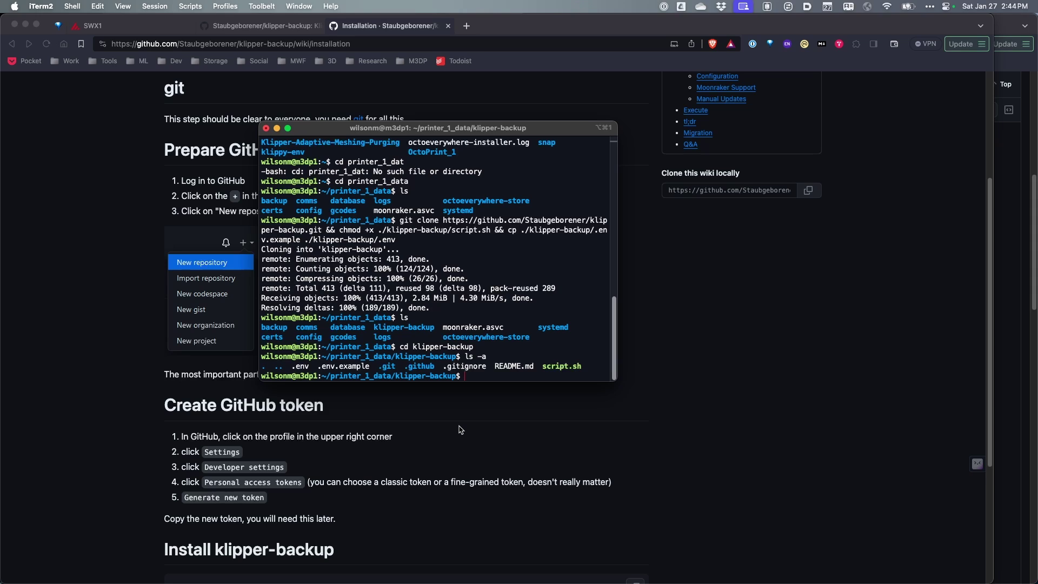
# - Open .env with nano and enter the GitHub username, repository swx1-skr2-klipper and commit username
pyautogui.write('nano .env')
pyautogui.press('Return')
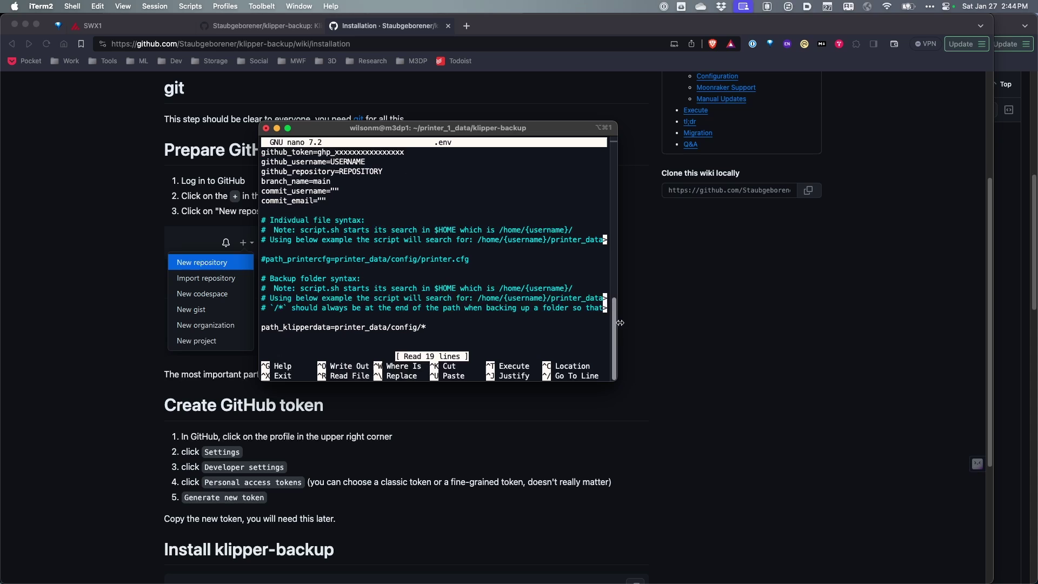
pyautogui.moveTo(620, 323); pyautogui.dragTo(623, 324)
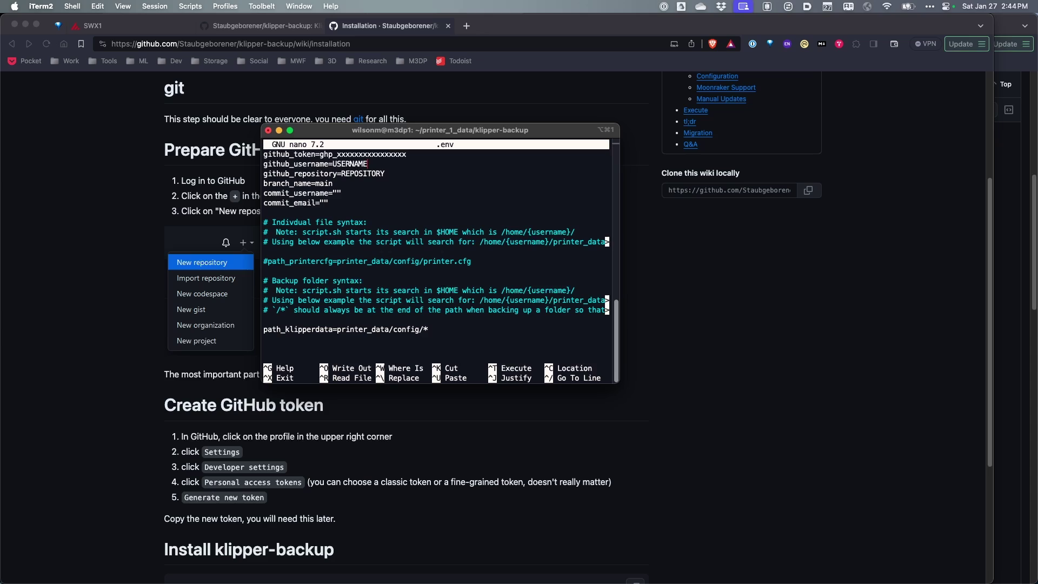
pyautogui.press('BackSpace')
pyautogui.press('BackSpace')
pyautogui.press('BackSpace')
pyautogui.press('BackSpace')
pyautogui.press('BackSpace')
pyautogui.press('BackSpace')
pyautogui.press('BackSpace')
pyautogui.press('BackSpace')
pyautogui.write('minimal3dp')
pyautogui.press('BackSpace')
pyautogui.press('BackSpace')
pyautogui.press('BackSpace')
pyautogui.press('BackSpace')
pyautogui.press('BackSpace')
pyautogui.press('BackSpace')
pyautogui.press('BackSpace')
pyautogui.press('BackSpace')
pyautogui.press('BackSpace')
pyautogui.press('BackSpace')
pyautogui.write('swx1-skr2-klipper')
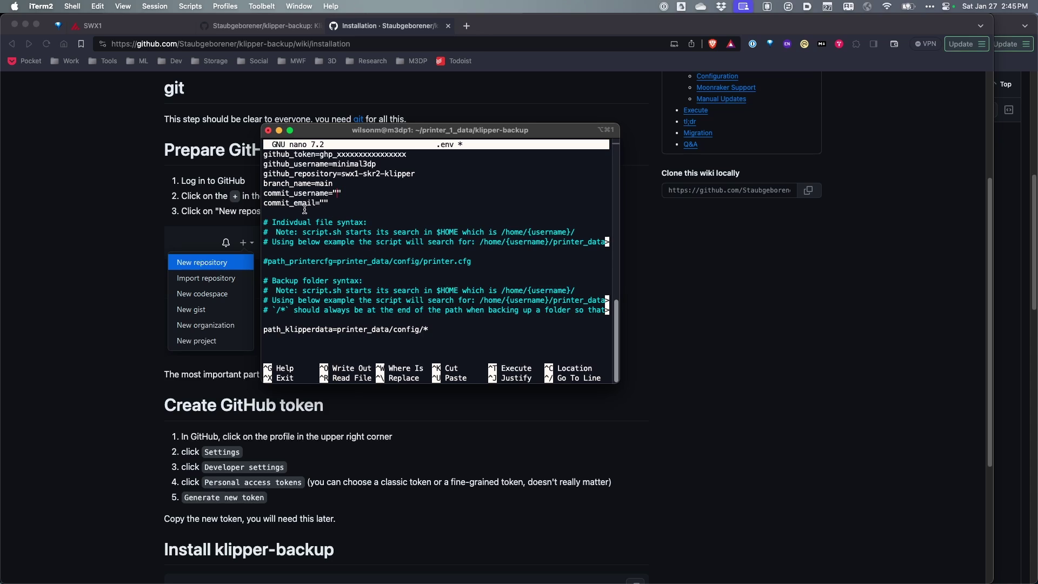
pyautogui.write('min')
pyautogui.write('imal3dp')
# - Insert 1_ to make the path printer_1_data/config/* and delete the placeholder token value
pyautogui.press('Down')
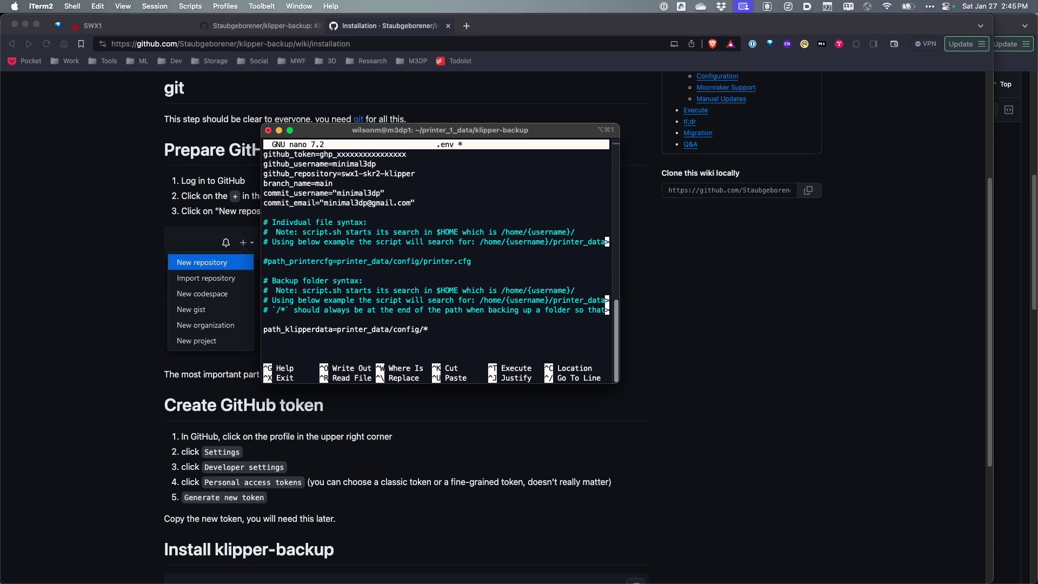
pyautogui.write('1_')
pyautogui.press('BackSpace')
pyautogui.press('BackSpace')
pyautogui.press('BackSpace')
pyautogui.press('BackSpace')
pyautogui.press('BackSpace')
pyautogui.press('BackSpace')
pyautogui.press('BackSpace')
pyautogui.press('BackSpace')
pyautogui.press('BackSpace')
pyautogui.press('BackSpace')
pyautogui.press('BackSpace')
pyautogui.press('BackSpace')
pyautogui.press('BackSpace')
pyautogui.press('BackSpace')
pyautogui.press('BackSpace')
pyautogui.press('BackSpace')
pyautogui.press('BackSpace')
pyautogui.press('BackSpace')
pyautogui.press('BackSpace')
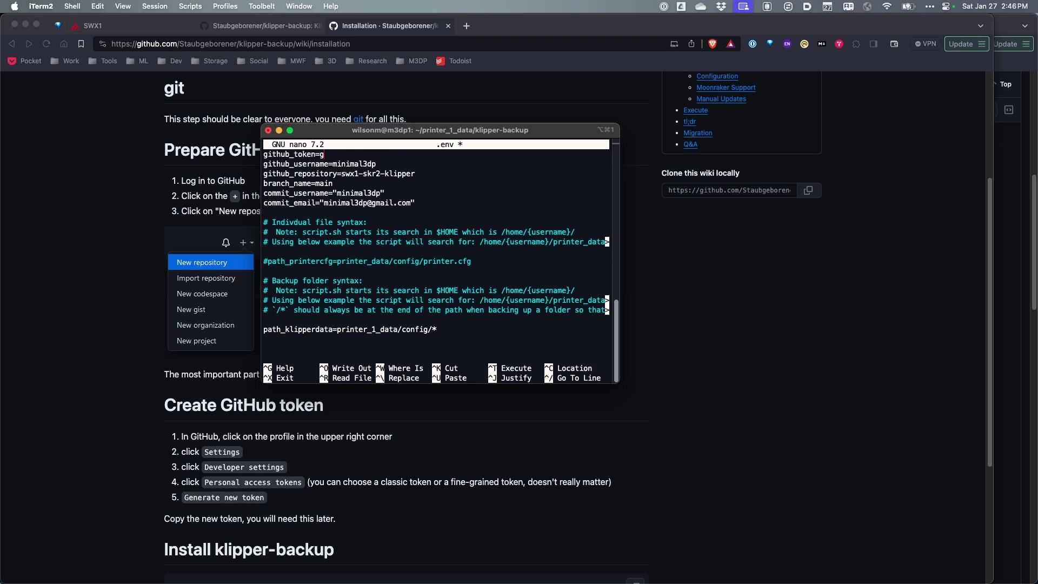
pyautogui.press('BackSpace')
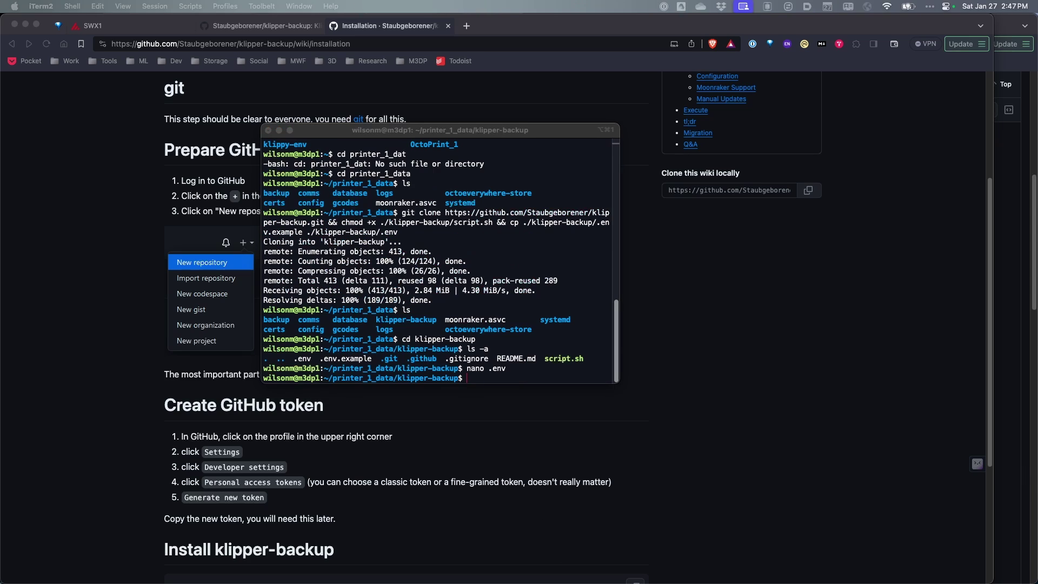
# - Follow the '1. For future moonraker updates' link and copy the update_manager code block
pyautogui.click(404, 27)
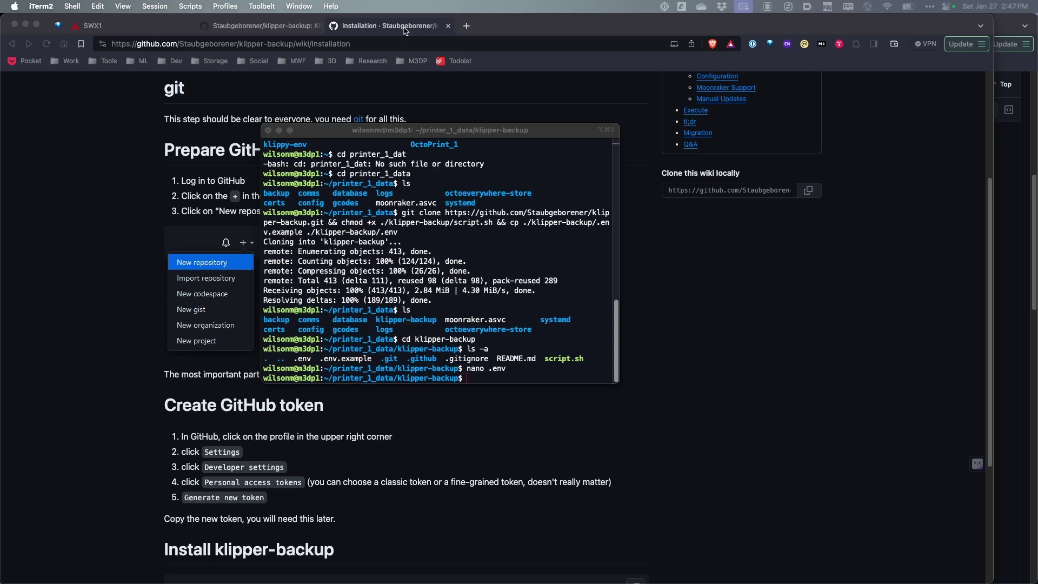
pyautogui.scroll(-4, 427, 375)
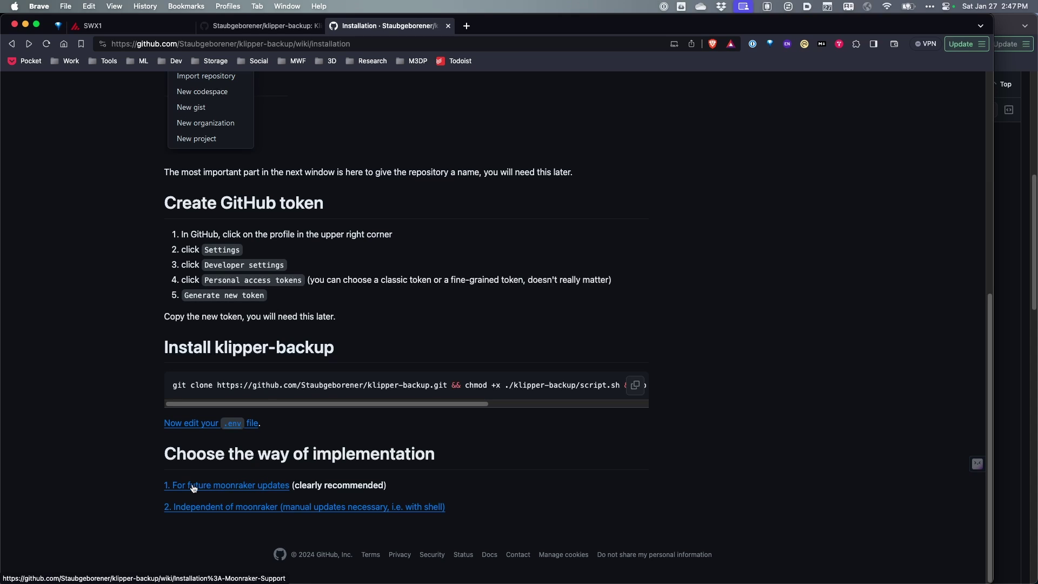
pyautogui.click(226, 487)
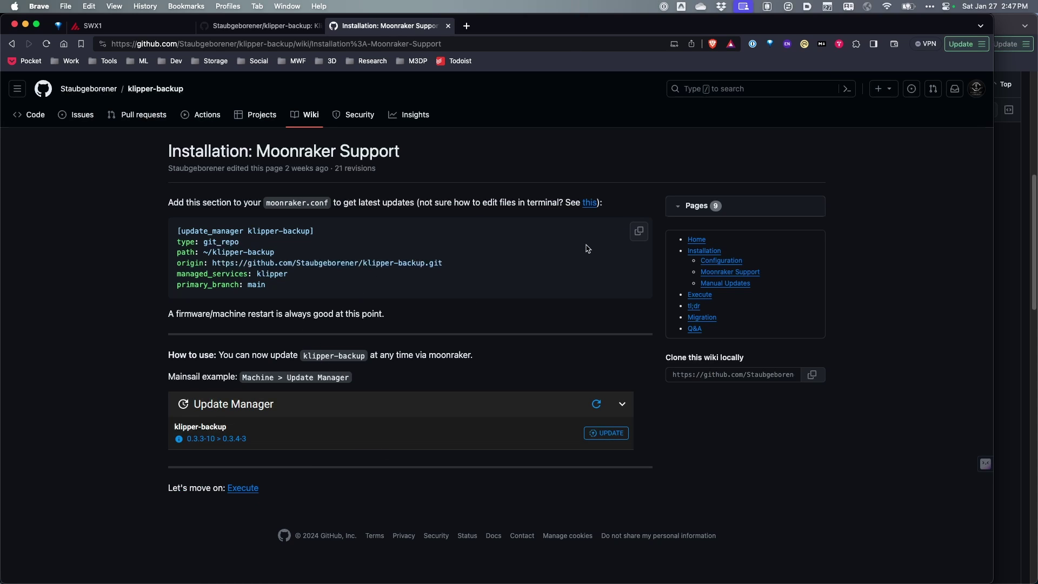
pyautogui.click(637, 233)
# - Append the klipper-backup update_manager block to moonraker.conf with path ~/printer_1_data/klipper-backup, then Save & Restart
pyautogui.click(139, 24)
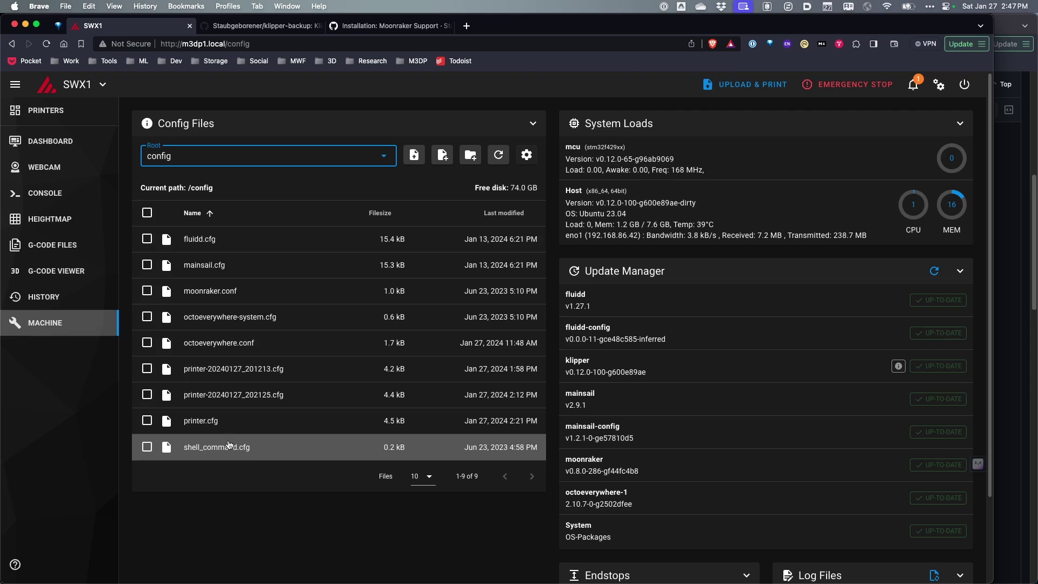
pyautogui.click(220, 293)
pyautogui.scroll(-4, 220, 296)
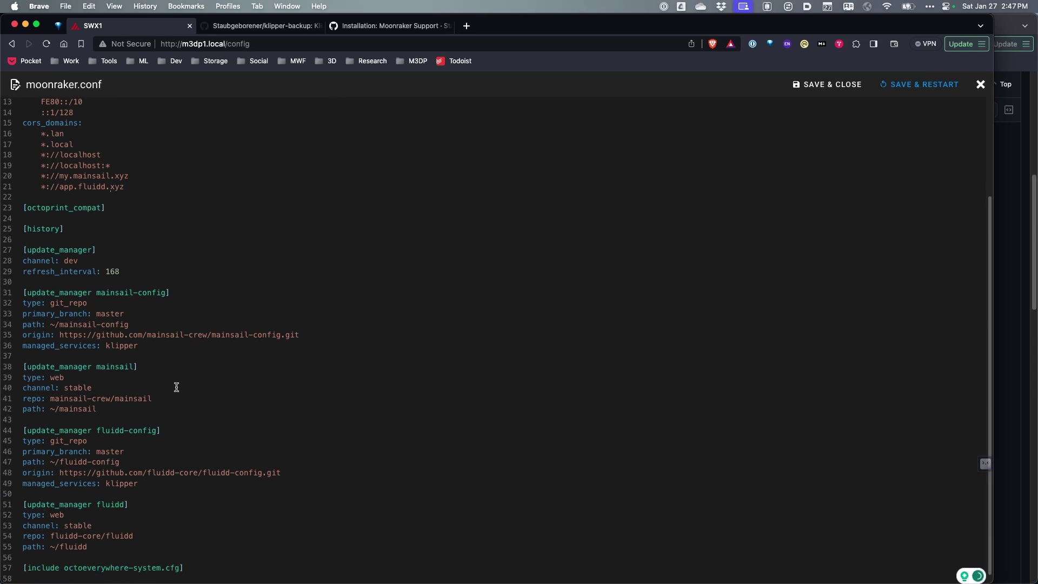
pyautogui.click(196, 548)
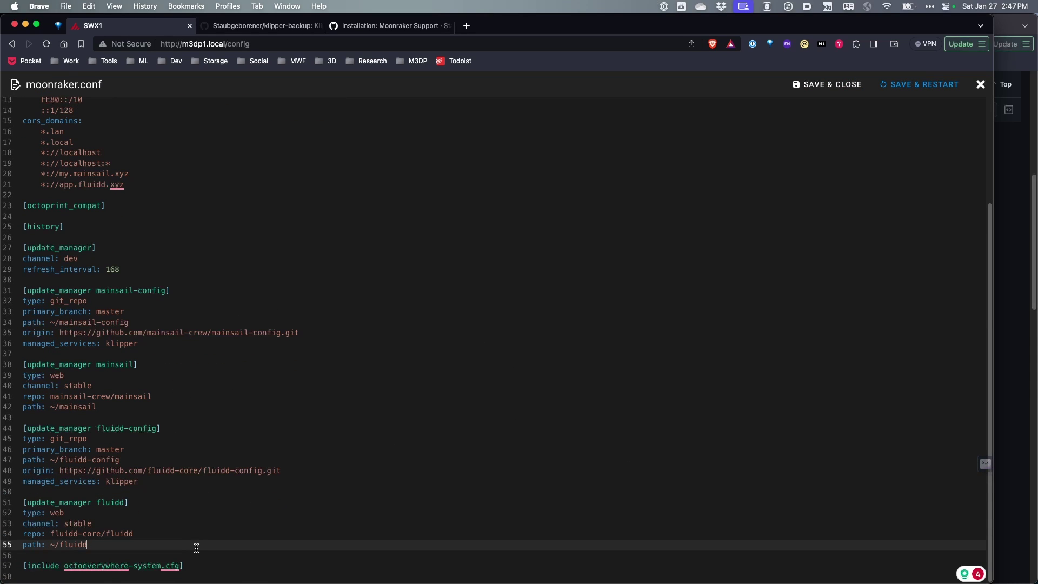
pyautogui.click(234, 577)
pyautogui.press('super+v')
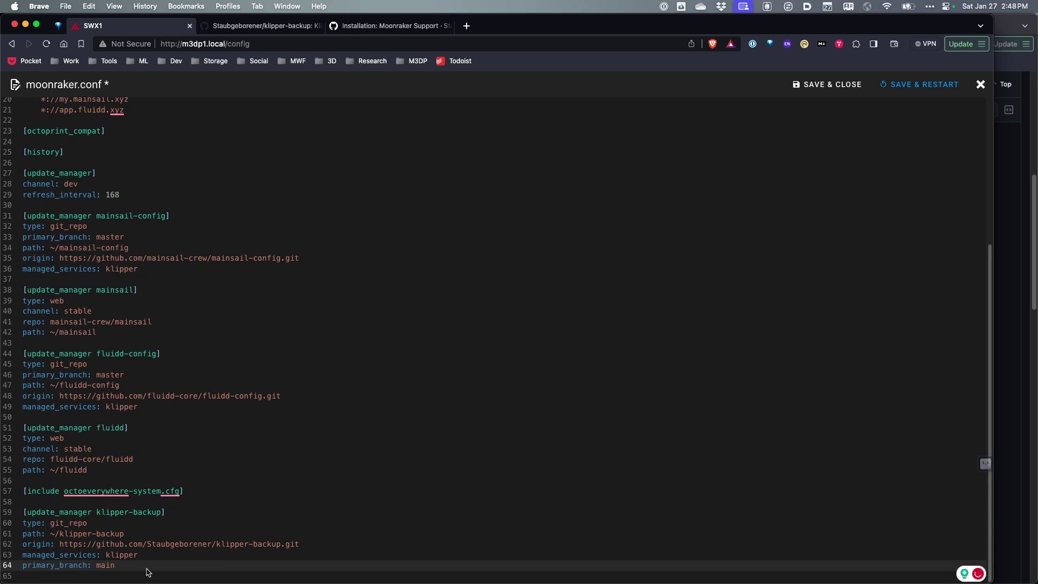
pyautogui.press('Up')
pyautogui.press('Up')
pyautogui.press('Up')
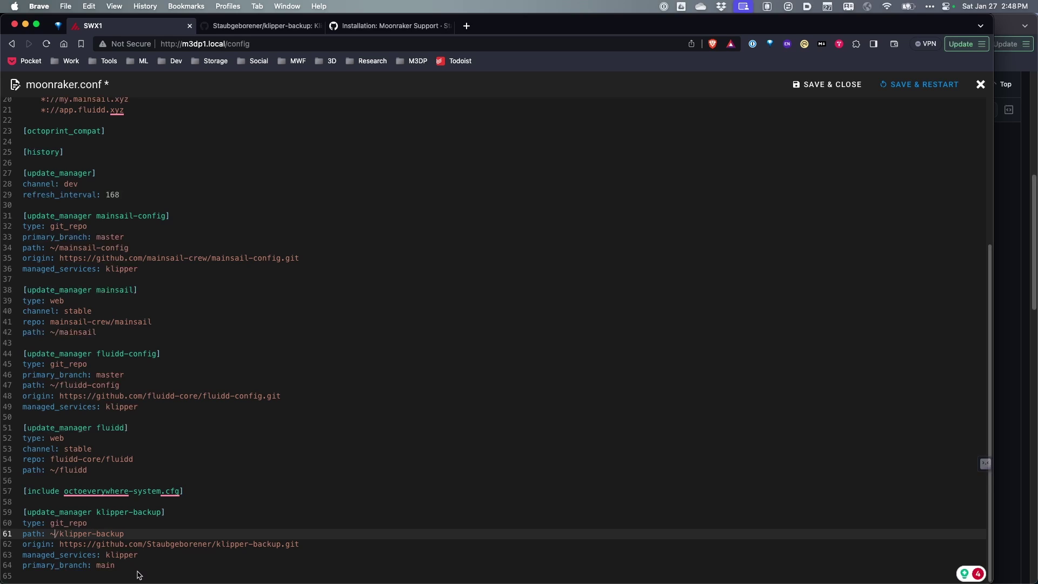
pyautogui.write('printer_1_data')
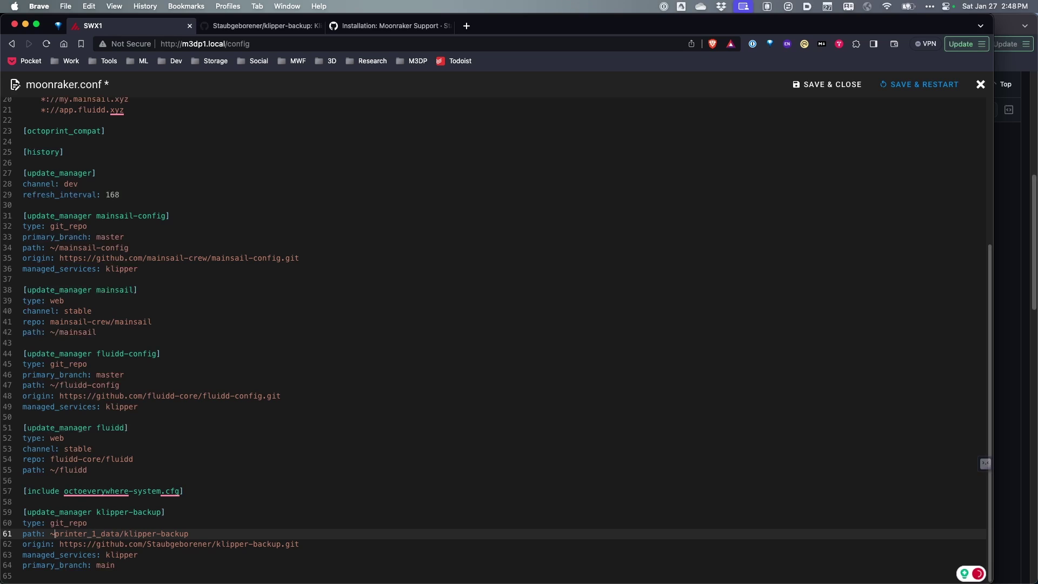
pyautogui.write('/')
pyautogui.click(917, 86)
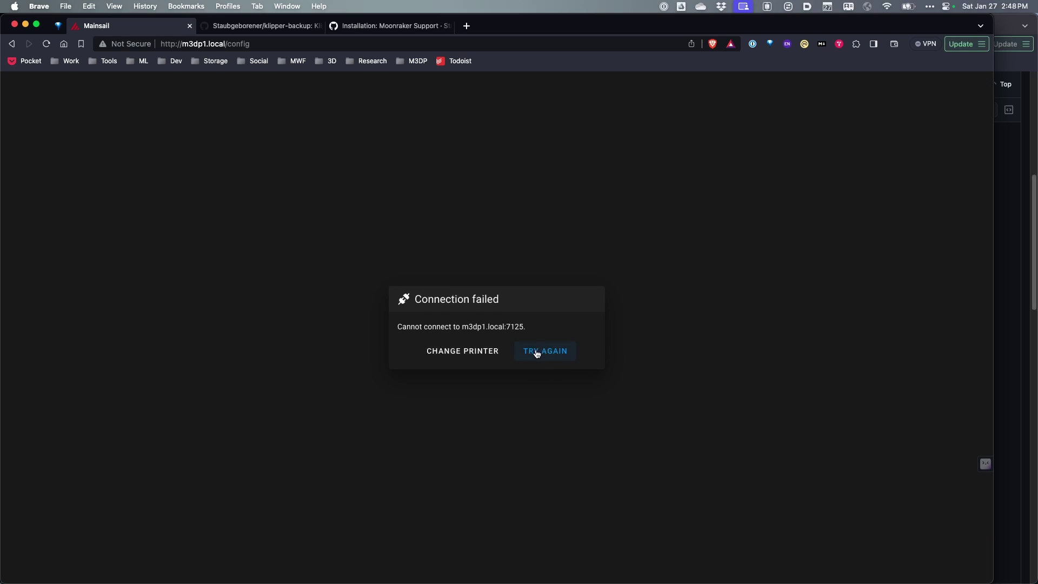
# - Reconnect to the printer and scroll through the Dashboard's webcam, temperature and console panels
pyautogui.click(536, 352)
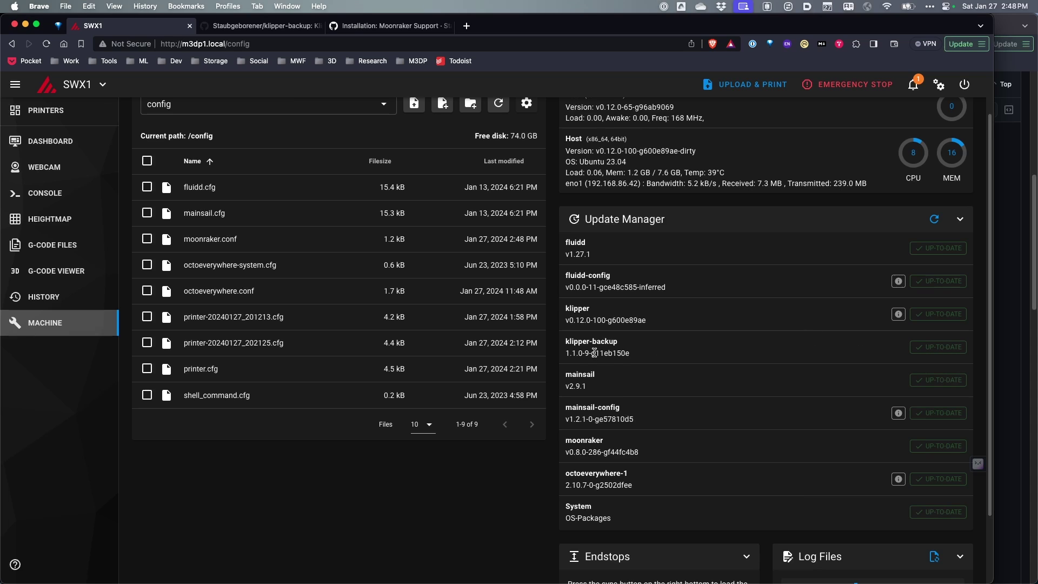
pyautogui.scroll(2, 143, 292)
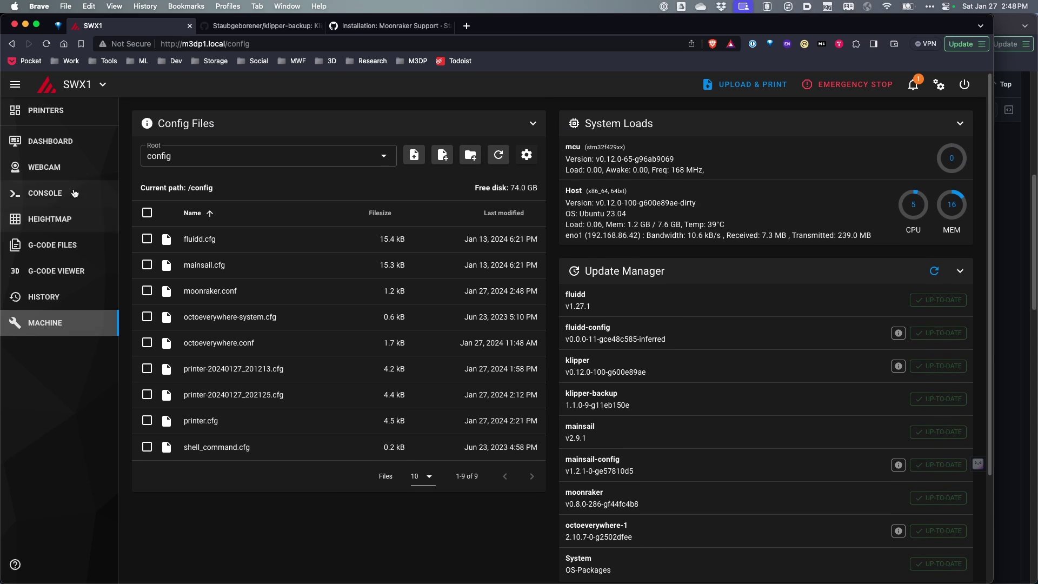
pyautogui.click(51, 141)
pyautogui.scroll(-10, 242, 242)
pyautogui.scroll(7, 474, 459)
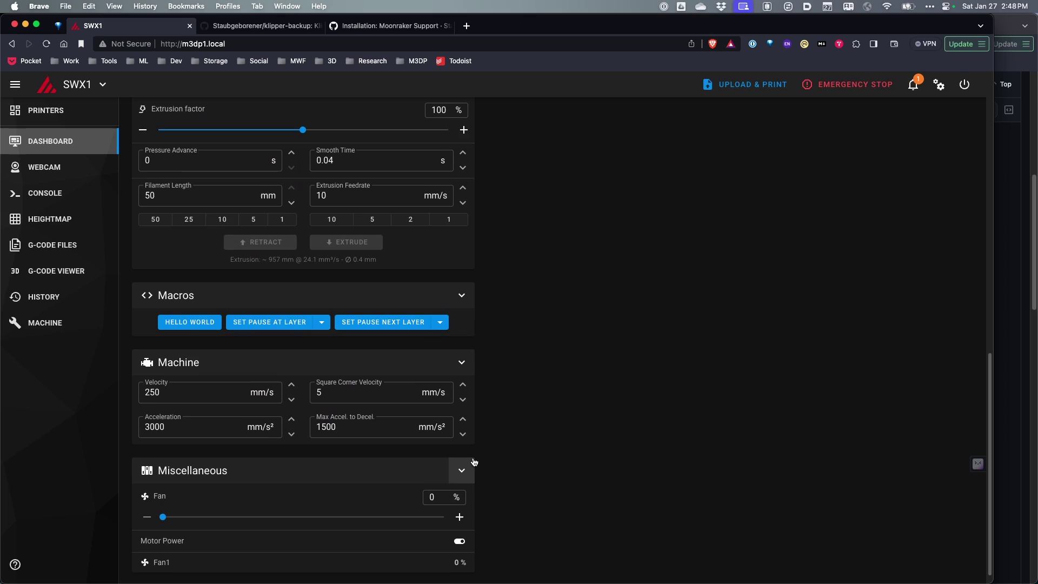
pyautogui.scroll(5, 475, 460)
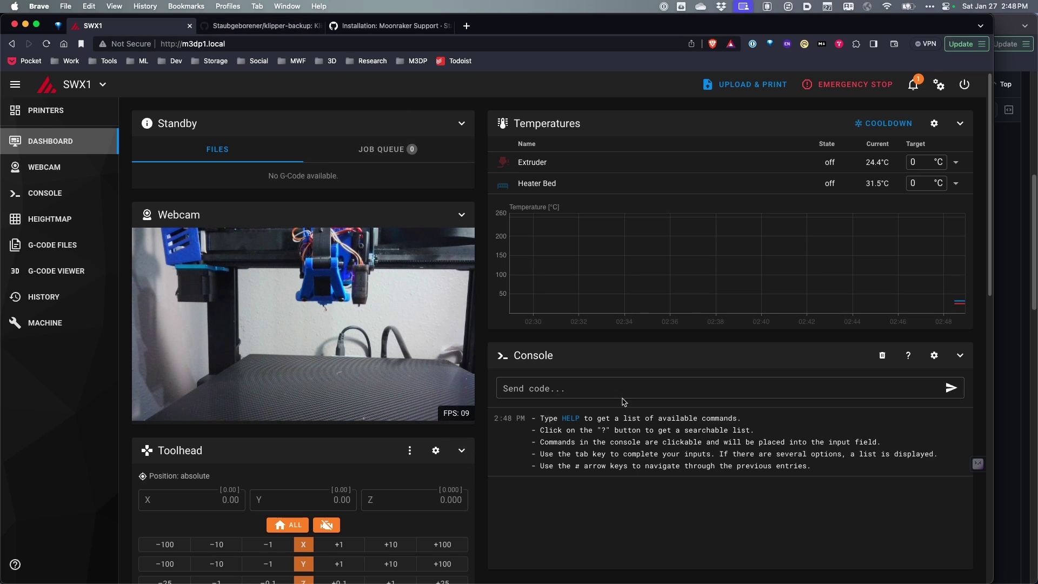
pyautogui.scroll(-6, 318, 461)
pyautogui.scroll(6, 447, 281)
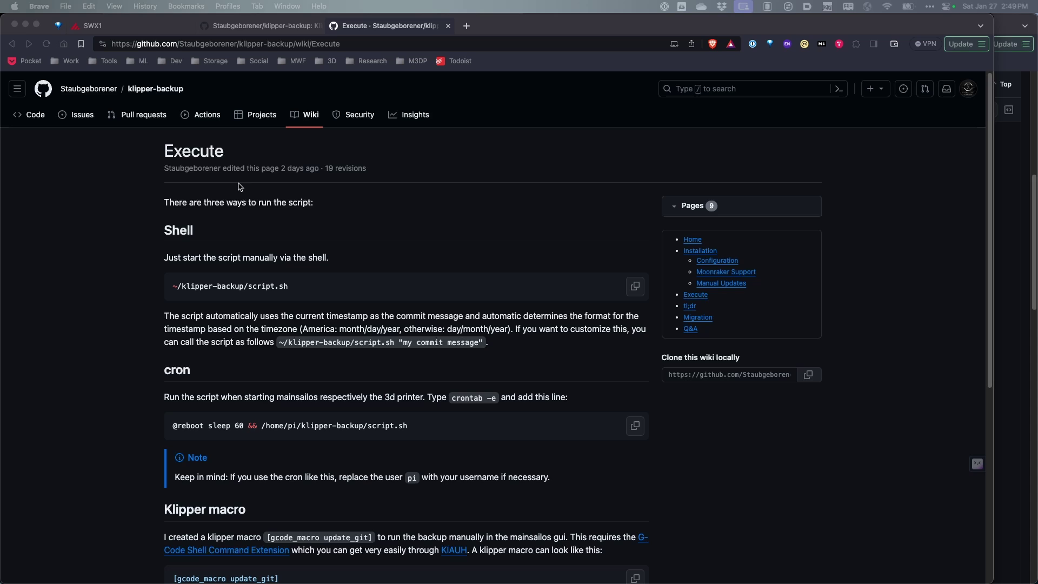
# - Copy the update_git macro block with its gcode_shell_command section from the Execute wiki page
pyautogui.scroll(-2, 224, 248)
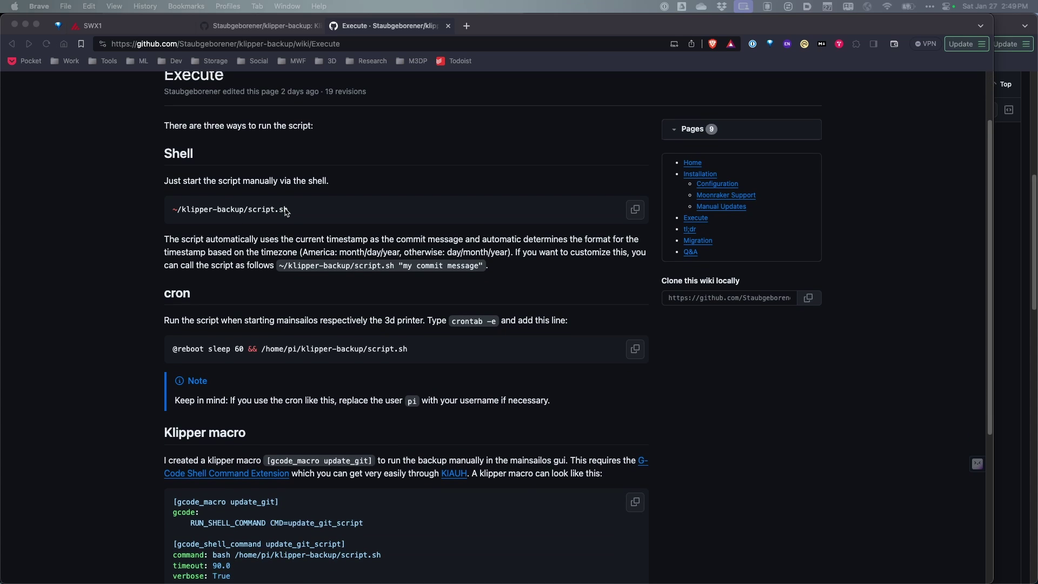
pyautogui.scroll(-2, 218, 282)
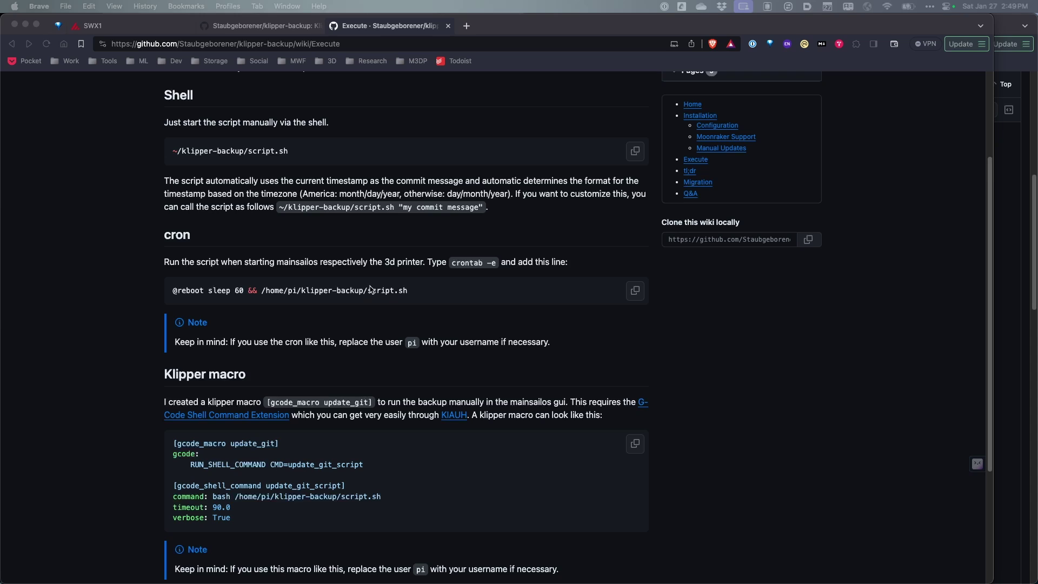
pyautogui.scroll(-1, 370, 289)
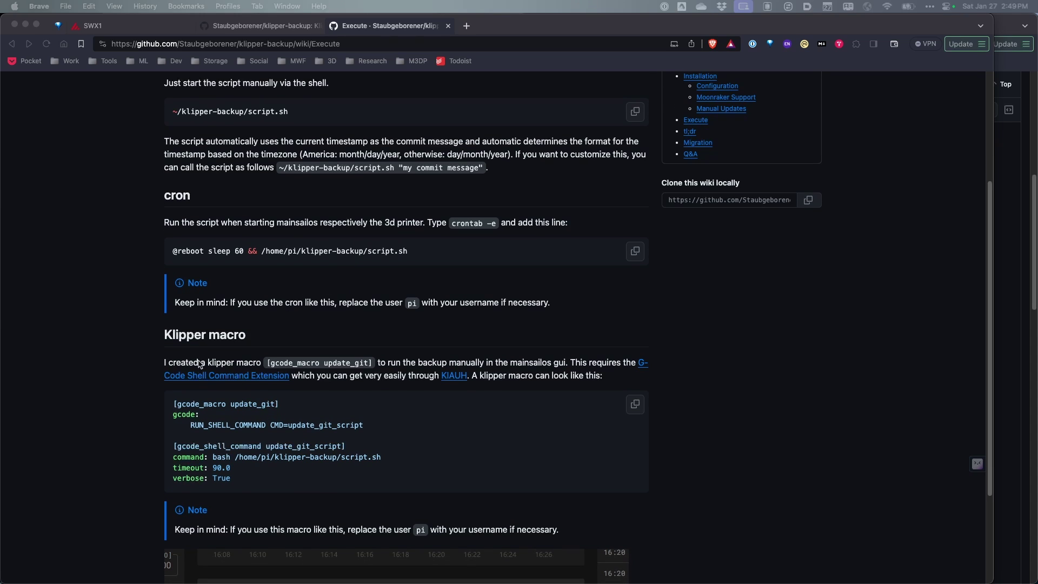
pyautogui.click(233, 481)
pyautogui.moveTo(249, 481); pyautogui.dragTo(164, 408)
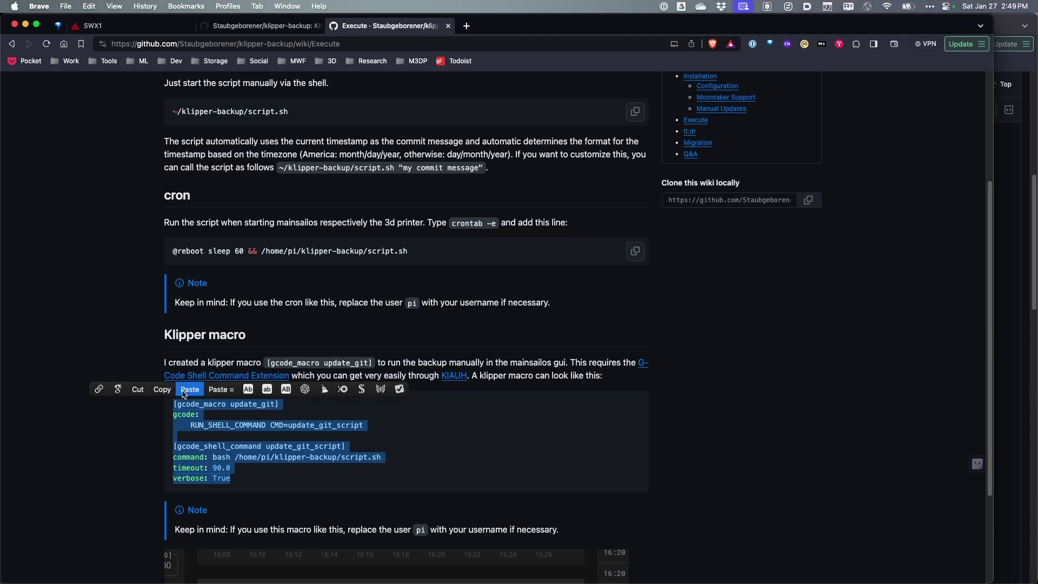
pyautogui.click(164, 389)
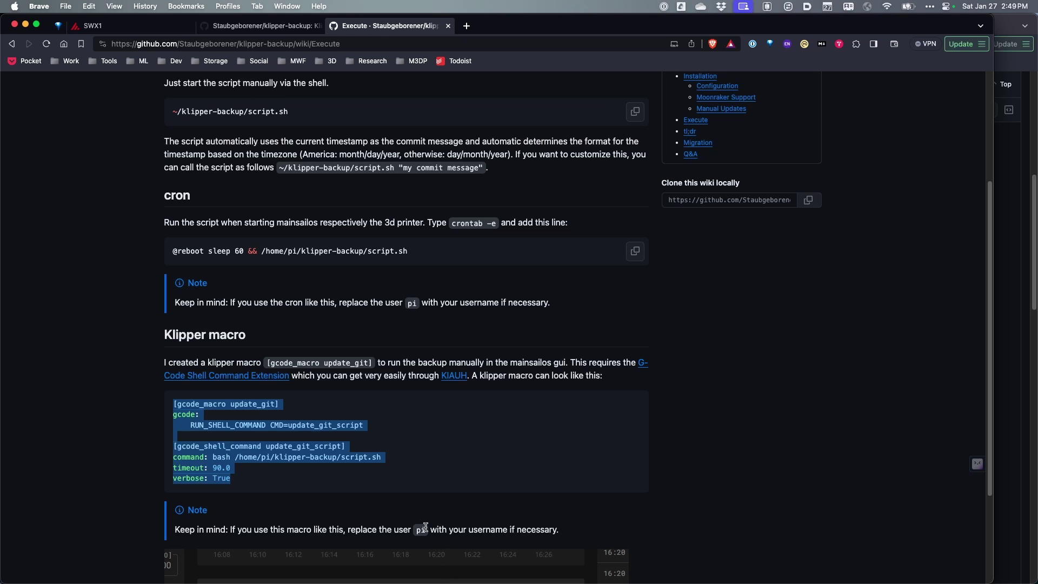
# - Paste the update_git macro into printer.cfg after line 214
pyautogui.press('super+1')
pyautogui.click(202, 417)
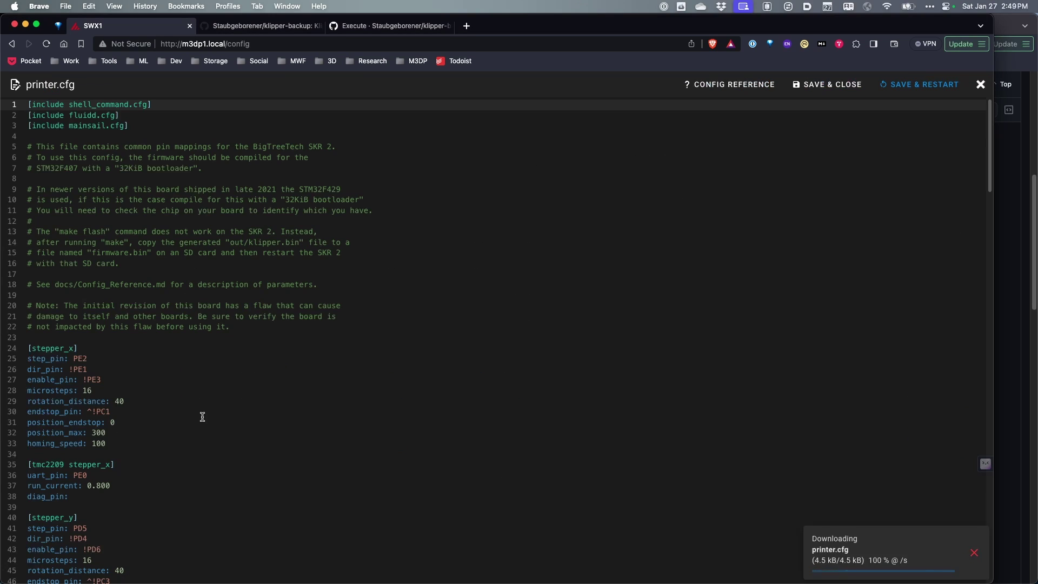
pyautogui.scroll(-20, 200, 417)
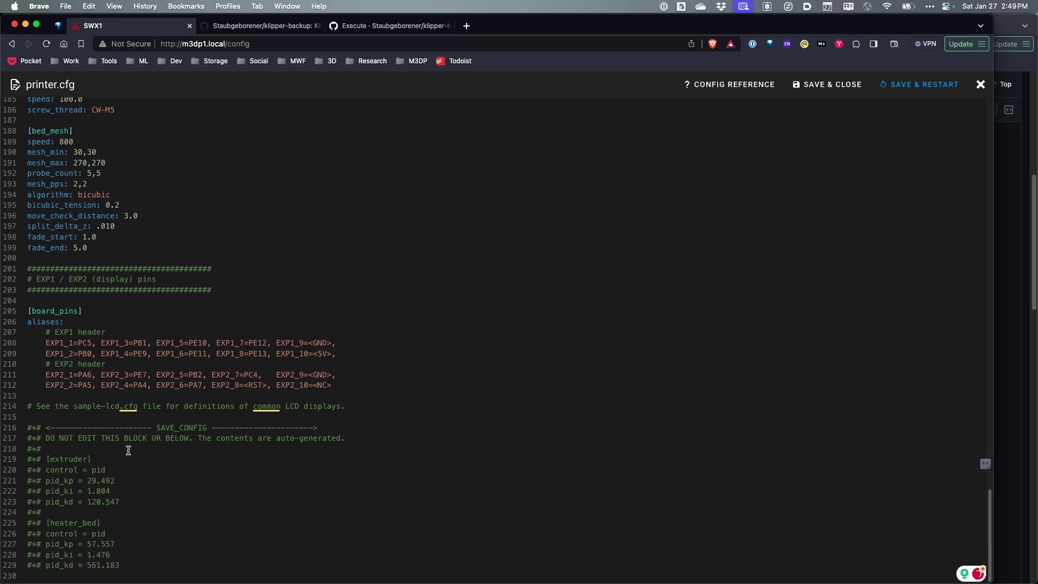
pyautogui.click(364, 407)
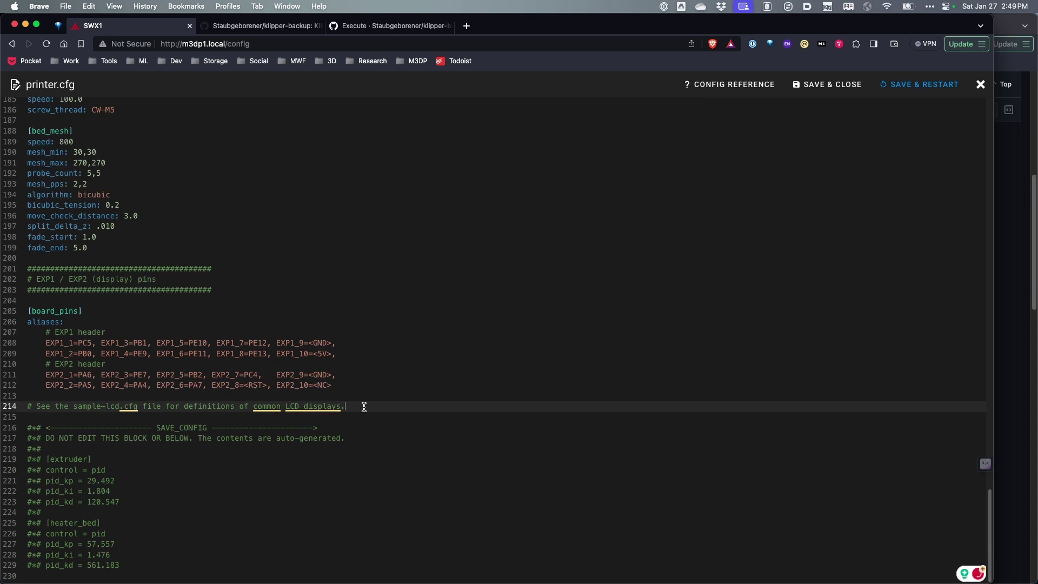
pyautogui.press('Return')
pyautogui.press('Return')
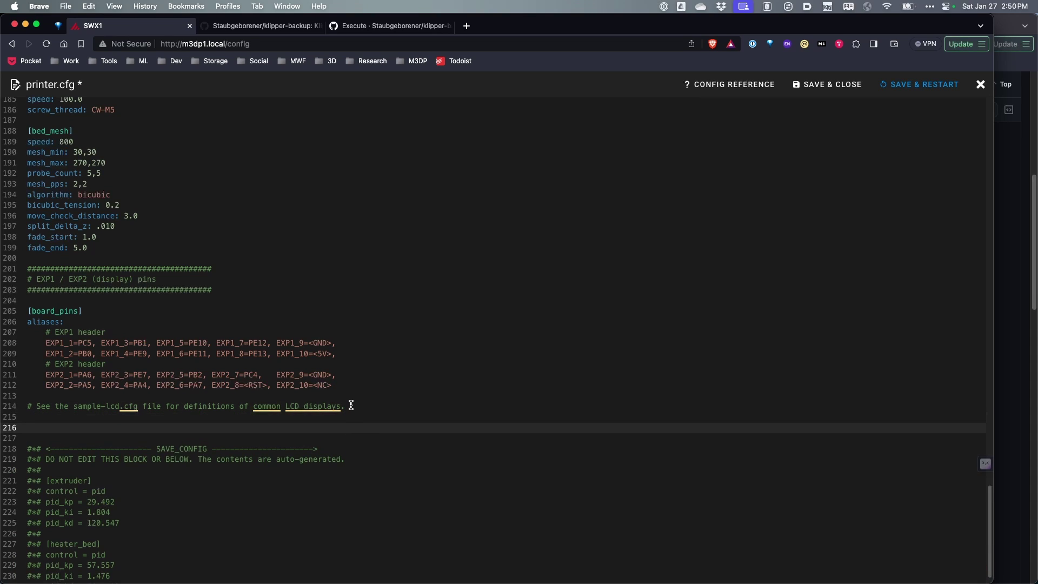
pyautogui.press('super+v')
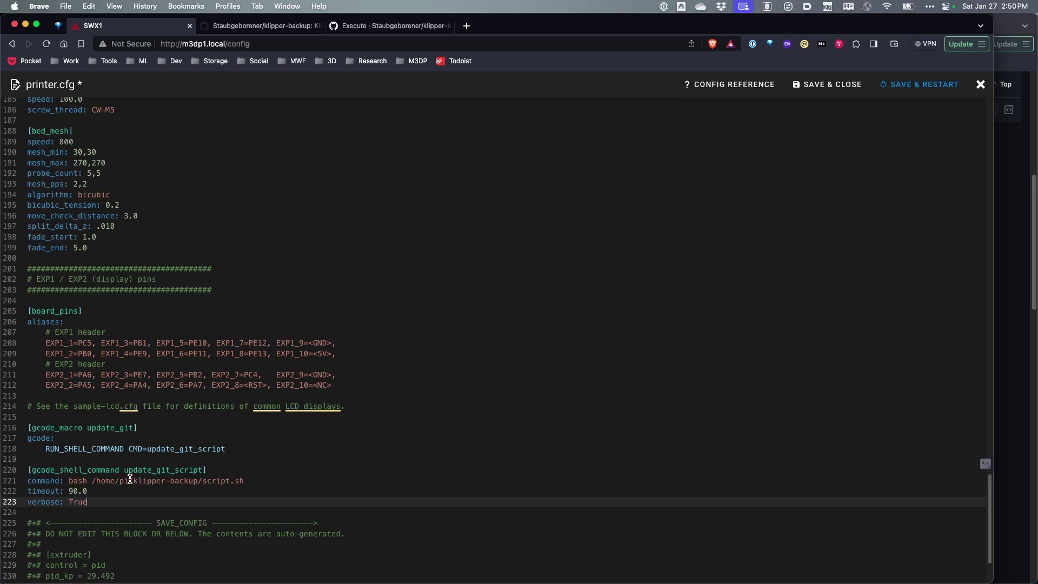
# - Replace pi in the script path with your username and printer_1_data, then Save & Restart
pyautogui.click(129, 479)
pyautogui.press('BackSpace')
pyautogui.press('BackSpace')
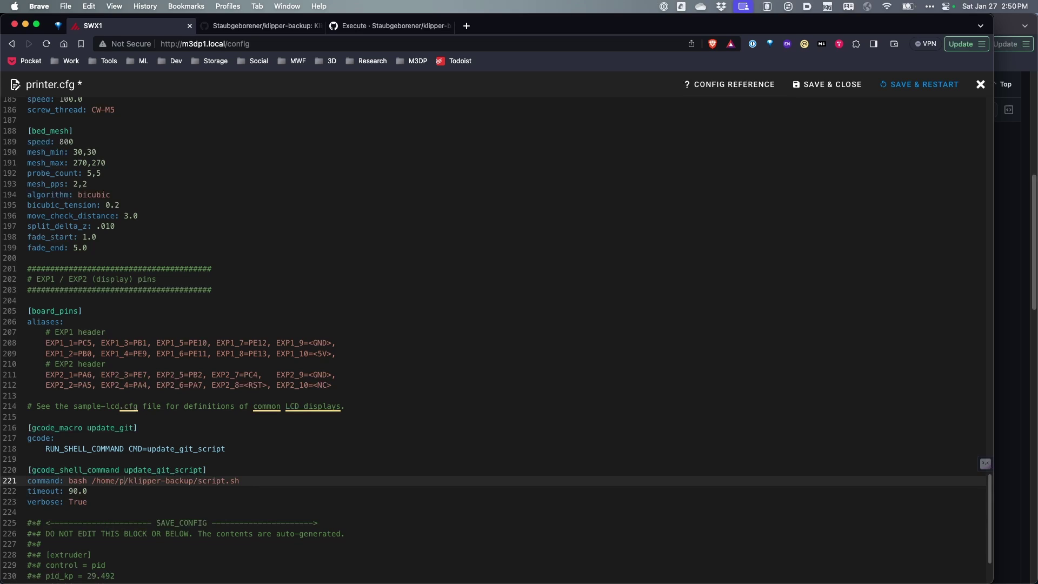
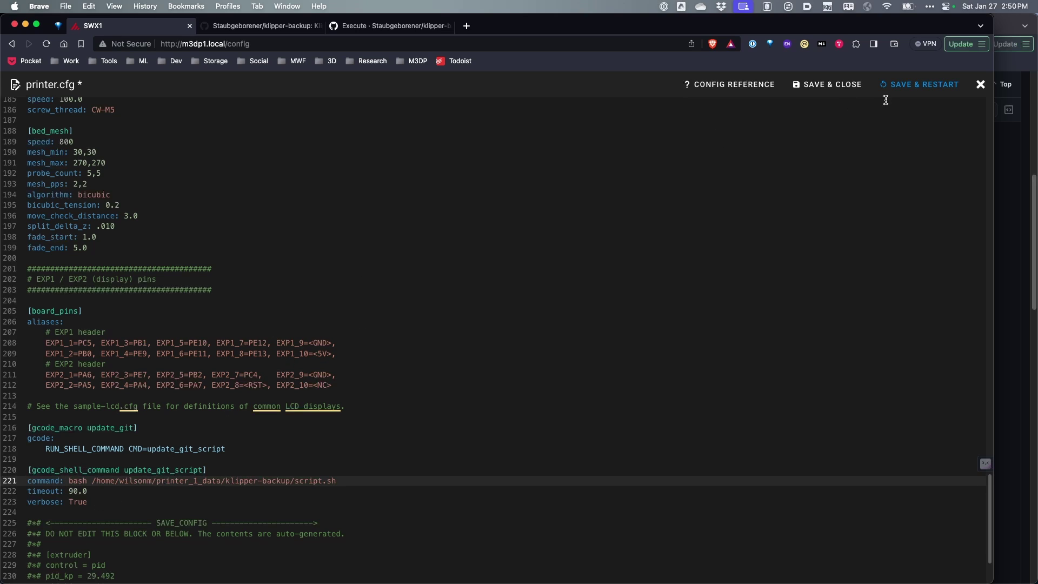
pyautogui.click(914, 86)
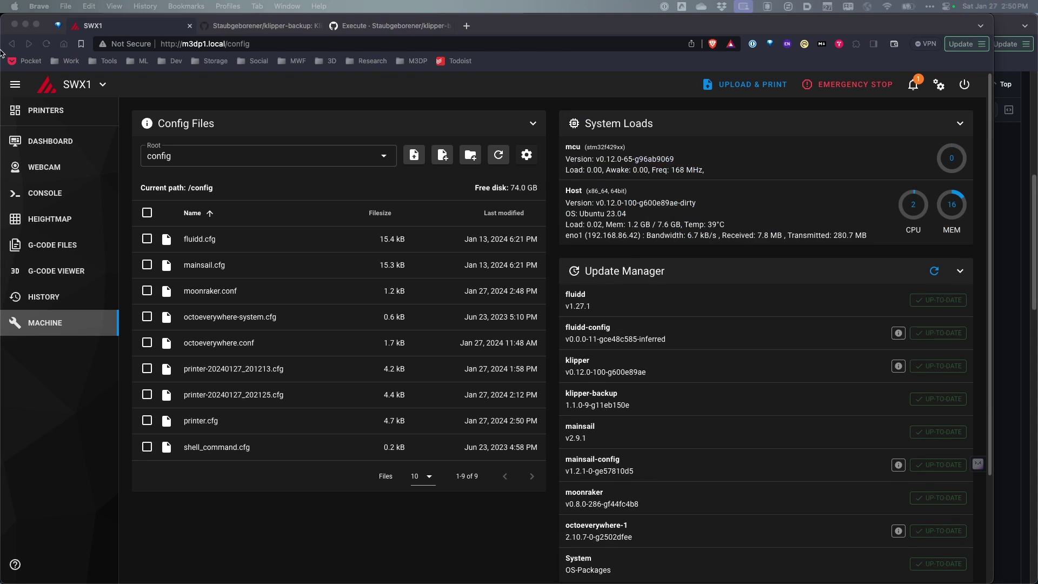
# - Open the Dashboard and scroll to the console showing the update_git 403 push error
pyautogui.click(50, 142)
pyautogui.scroll(-10, 305, 293)
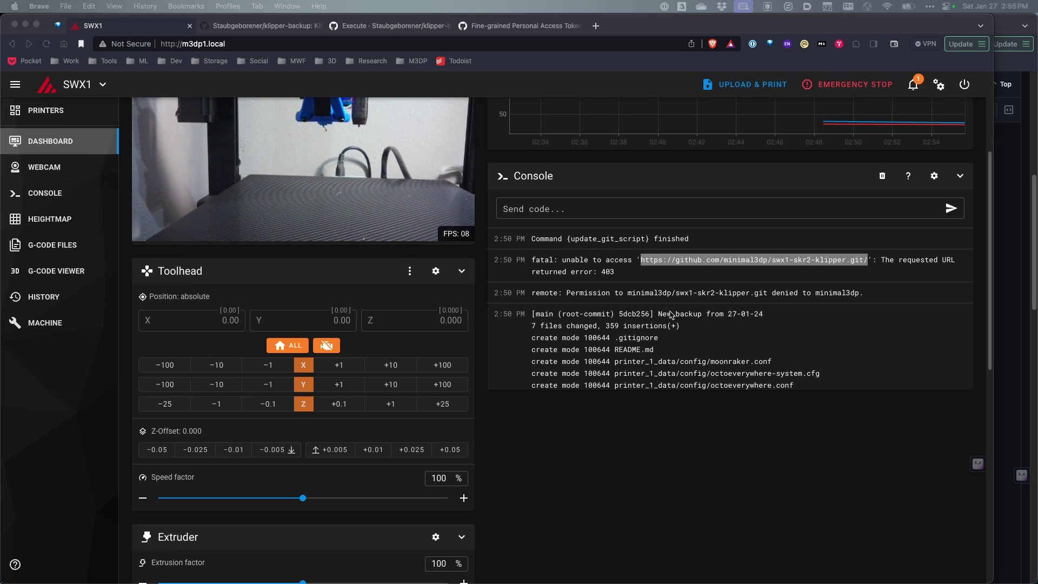
# - Edit the swx1 fine-grained token to grant it access to the swx1-skr2-klipper repository
pyautogui.click(484, 29)
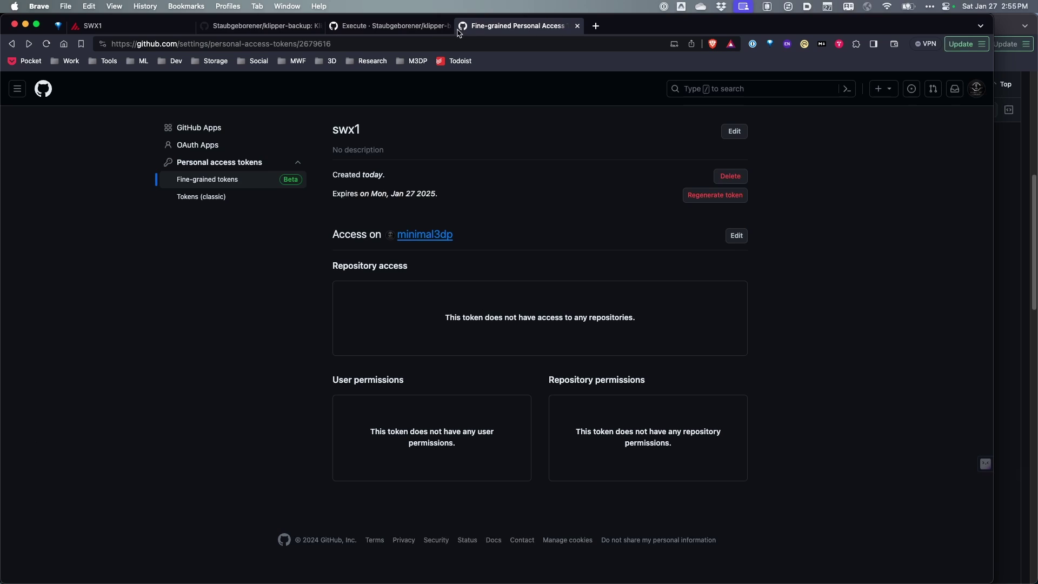
pyautogui.click(213, 180)
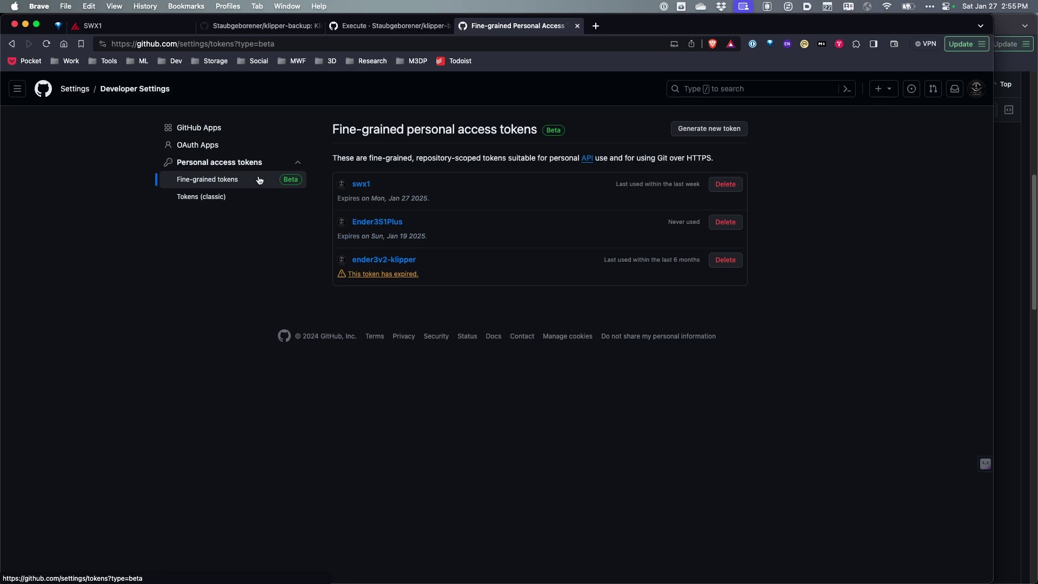
pyautogui.click(360, 184)
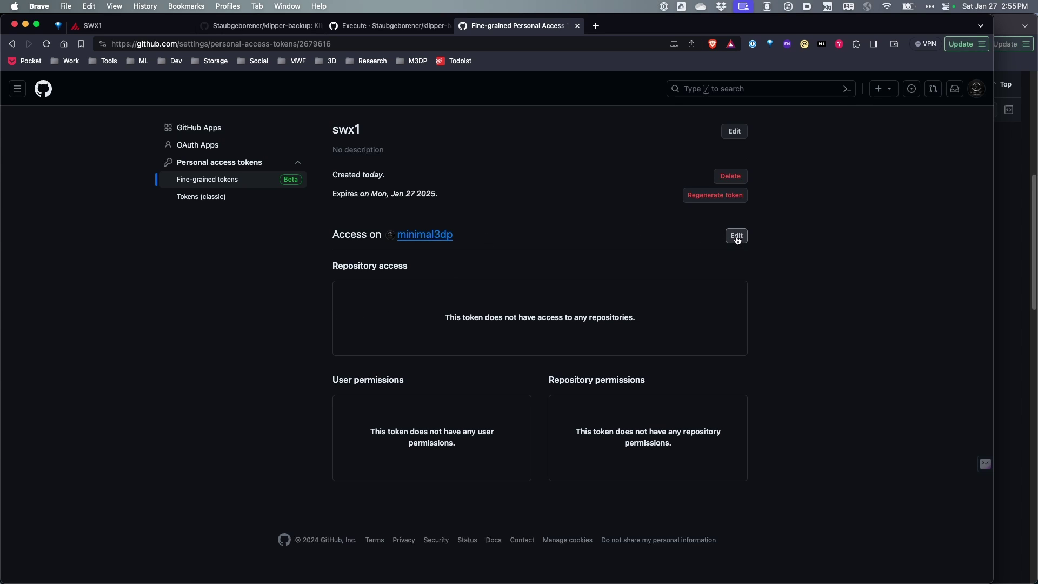
pyautogui.click(734, 131)
pyautogui.click(441, 296)
pyautogui.scroll(-5, 451, 486)
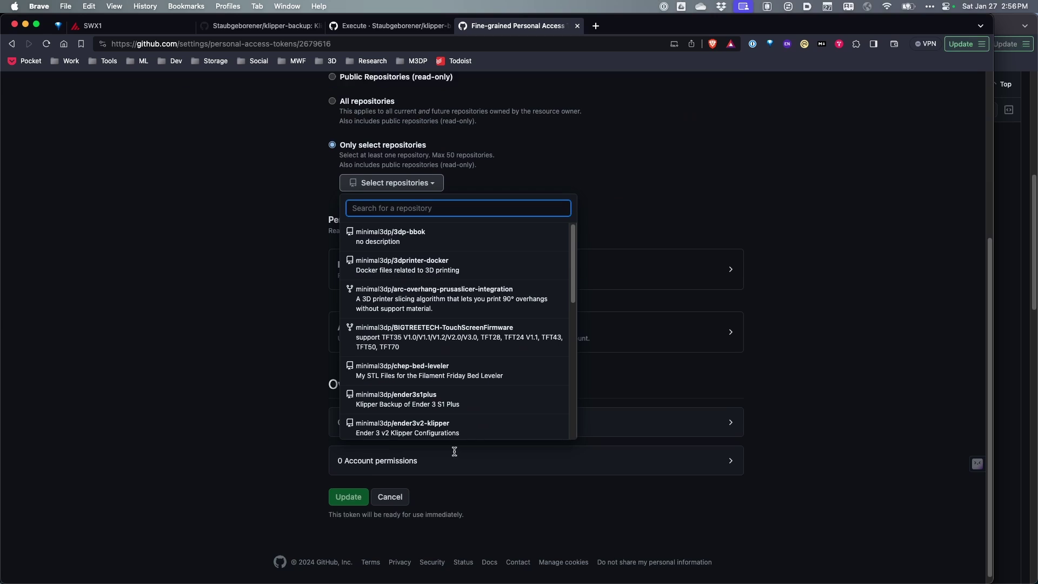
pyautogui.scroll(-5, 535, 363)
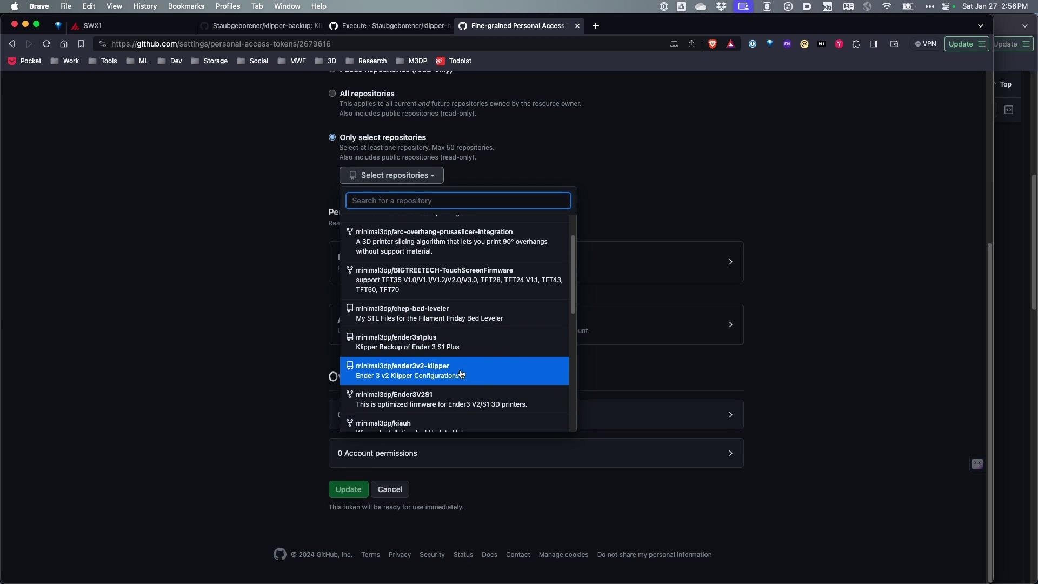
pyautogui.click(413, 385)
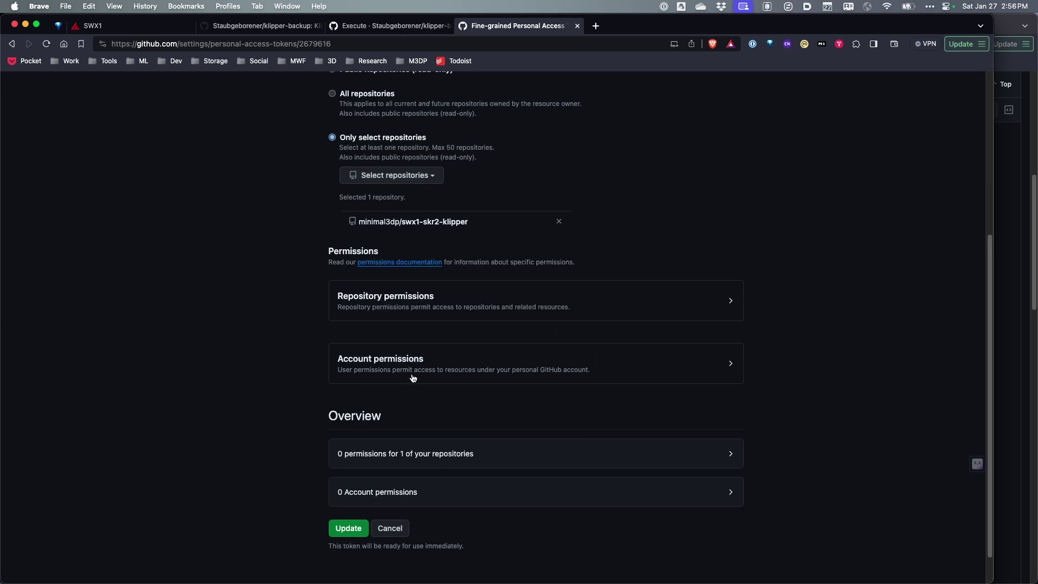
# - Set the token's Contents permission to Read and write, keeping Metadata Read-only
pyautogui.scroll(-1, 443, 300)
pyautogui.click(451, 281)
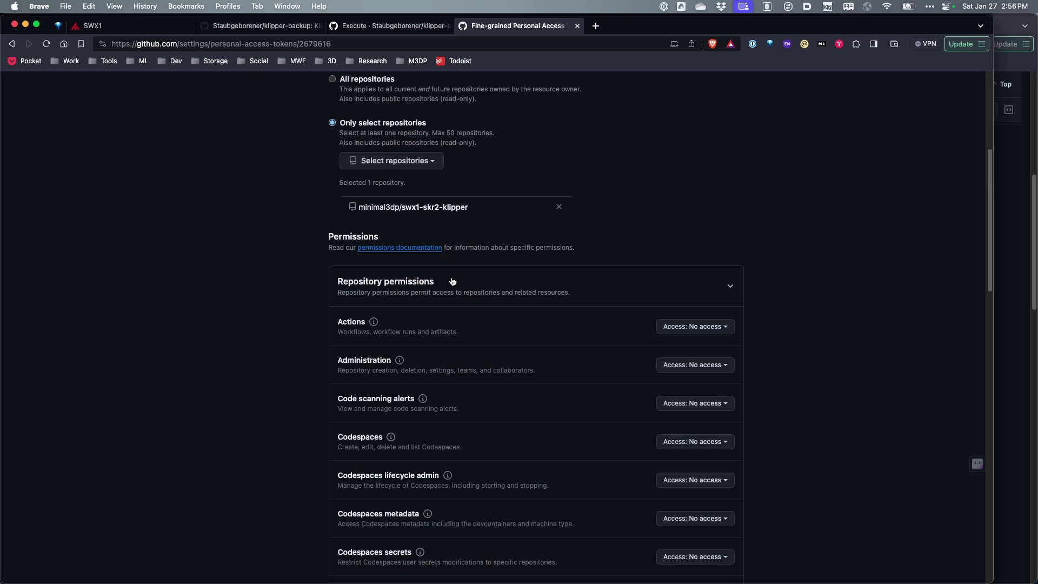
pyautogui.scroll(-2, 373, 269)
pyautogui.scroll(-7, 381, 270)
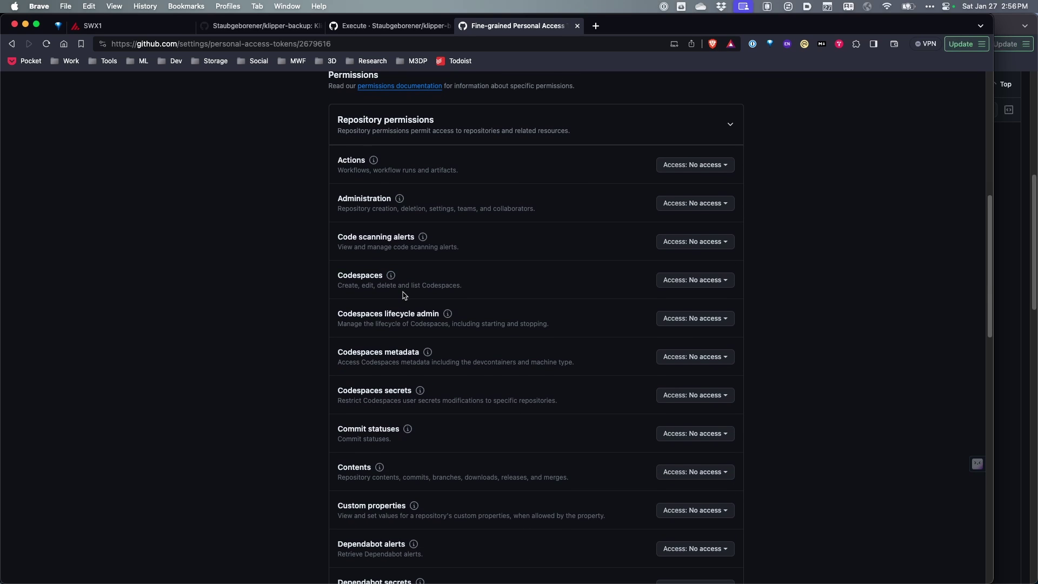
pyautogui.scroll(-2, 401, 298)
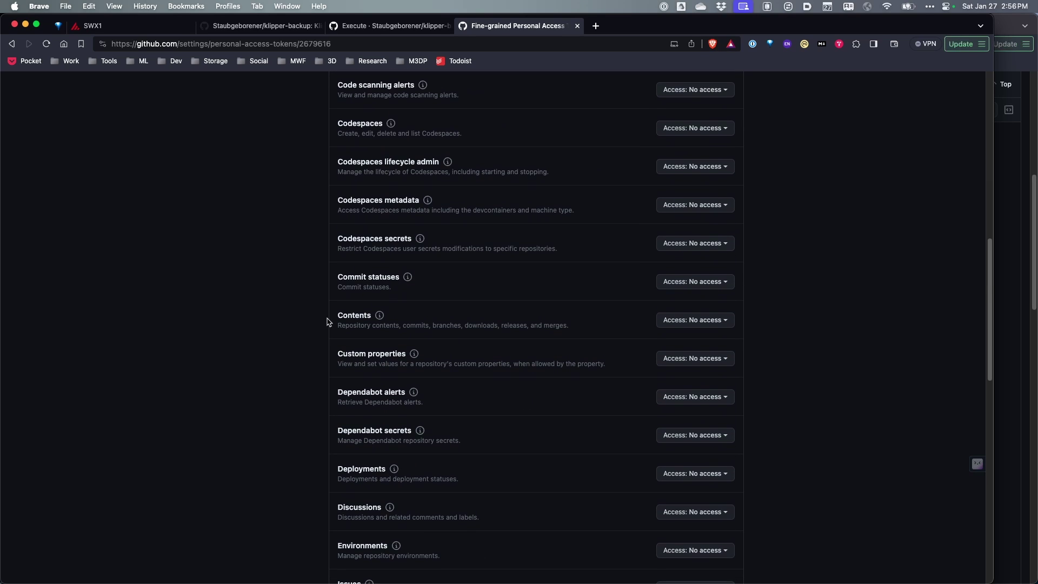
pyautogui.click(685, 320)
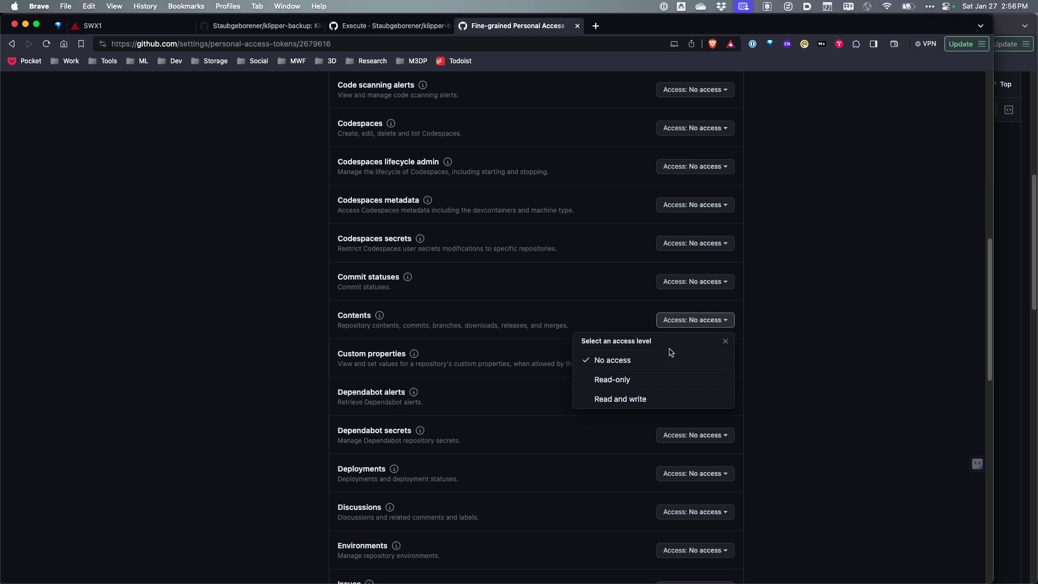
pyautogui.click(625, 400)
pyautogui.scroll(-5, 419, 350)
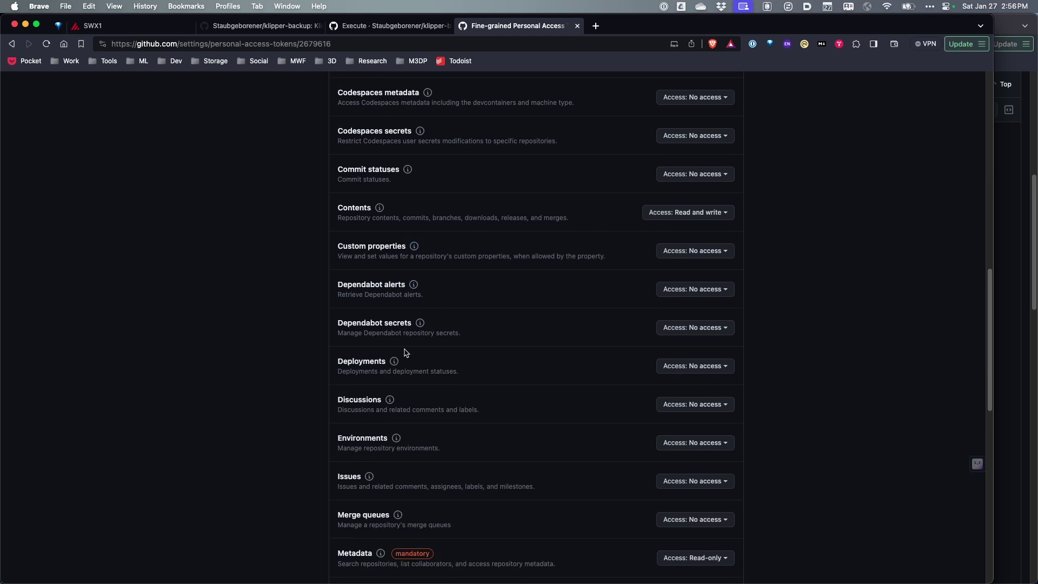
pyautogui.scroll(-1, 373, 344)
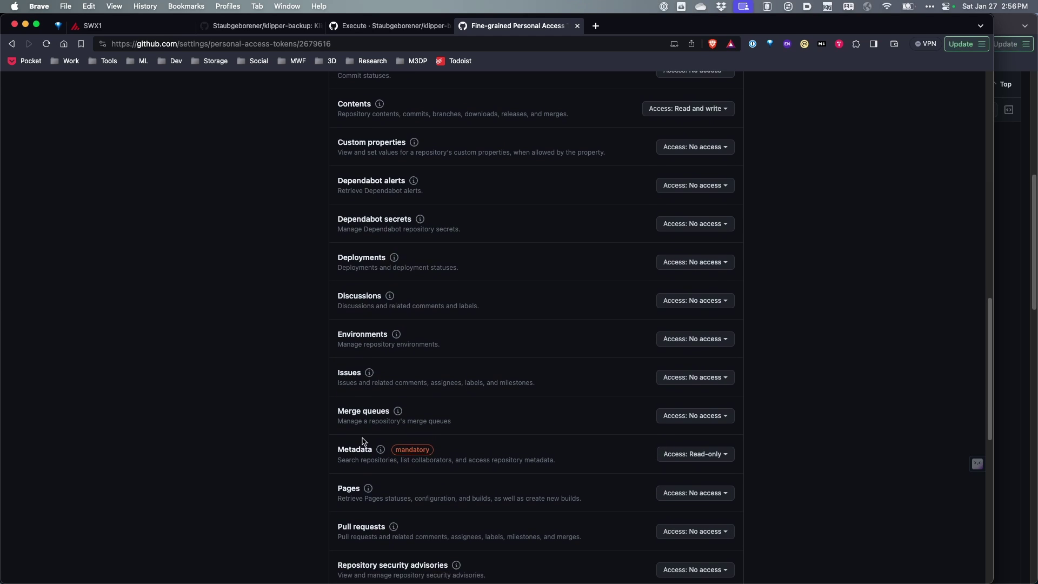
pyautogui.click(692, 454)
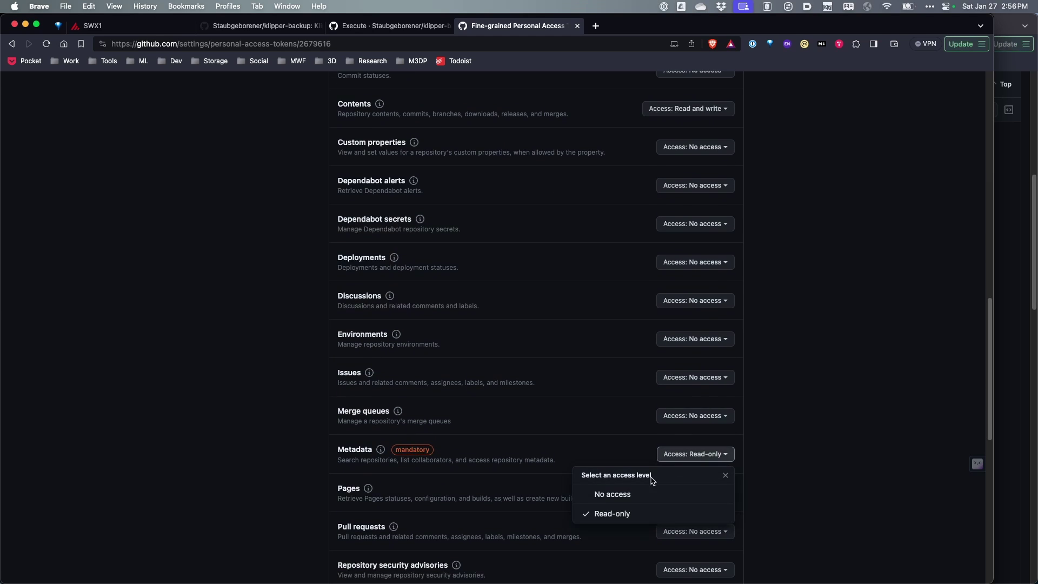
pyautogui.click(610, 516)
# - Save the token's updated permissions and open the swx1 token's detail page
pyautogui.scroll(-14, 767, 440)
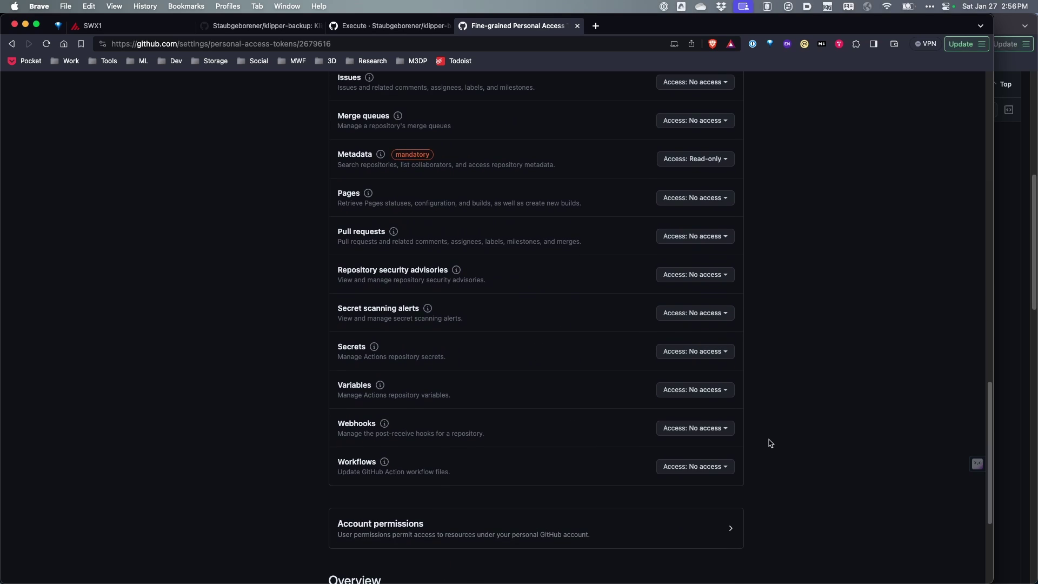
pyautogui.click(356, 490)
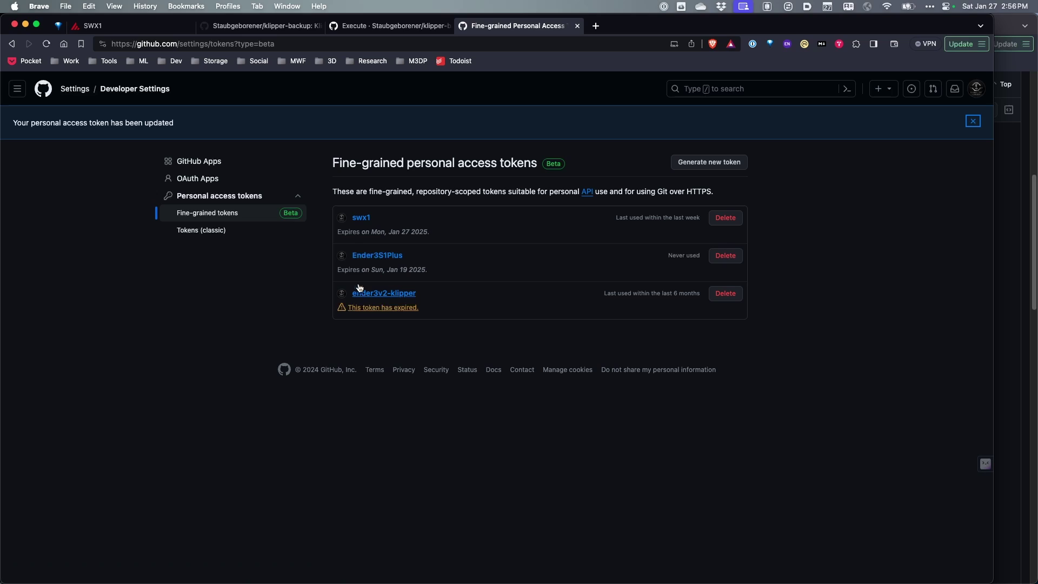
pyautogui.click(361, 218)
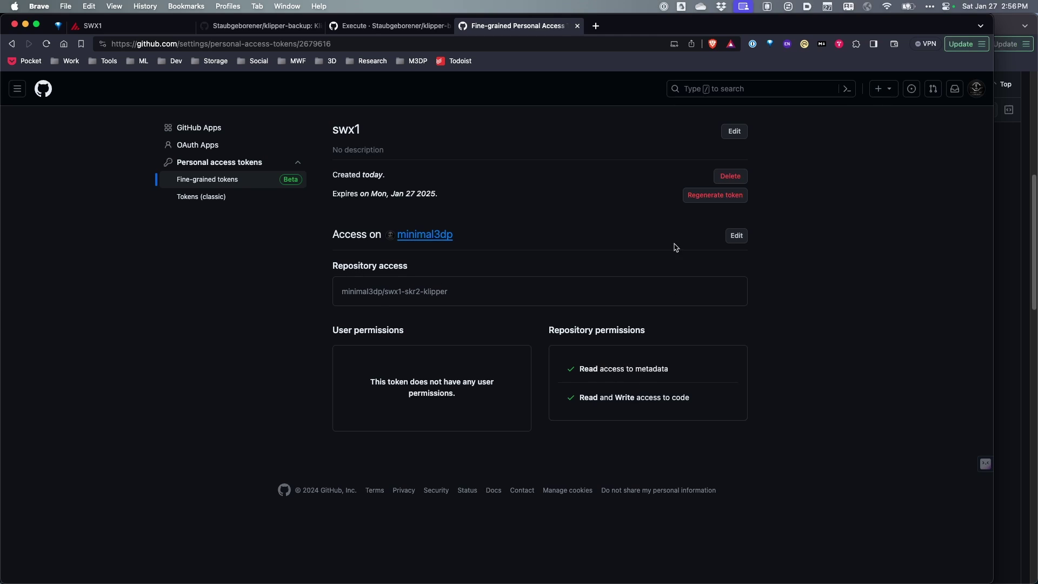
# - Rerun the UPDATE GIT macro from the SWX1 dashboard and check the successful push in the console
pyautogui.click(135, 26)
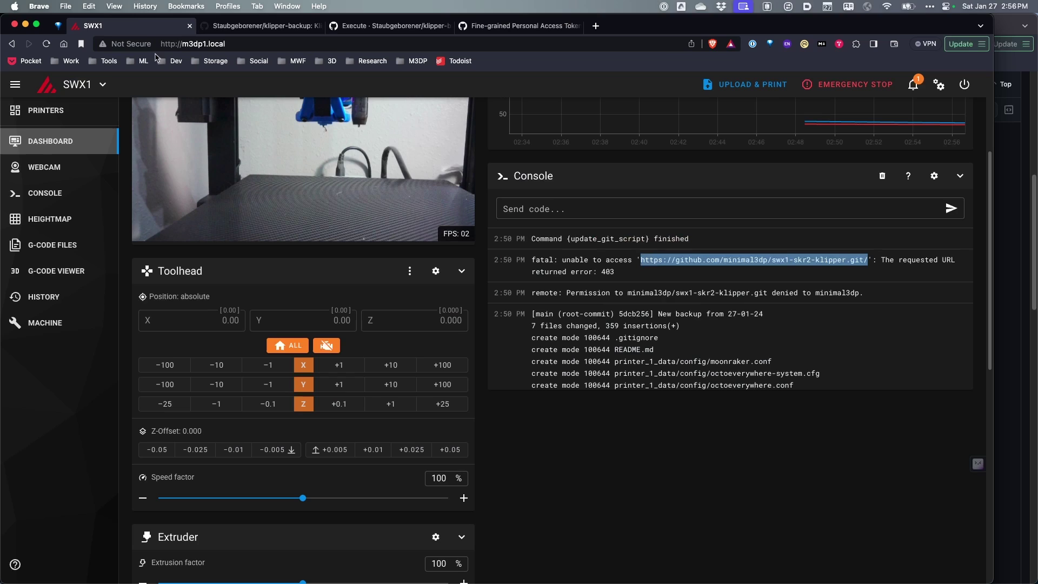
pyautogui.scroll(-7, 409, 483)
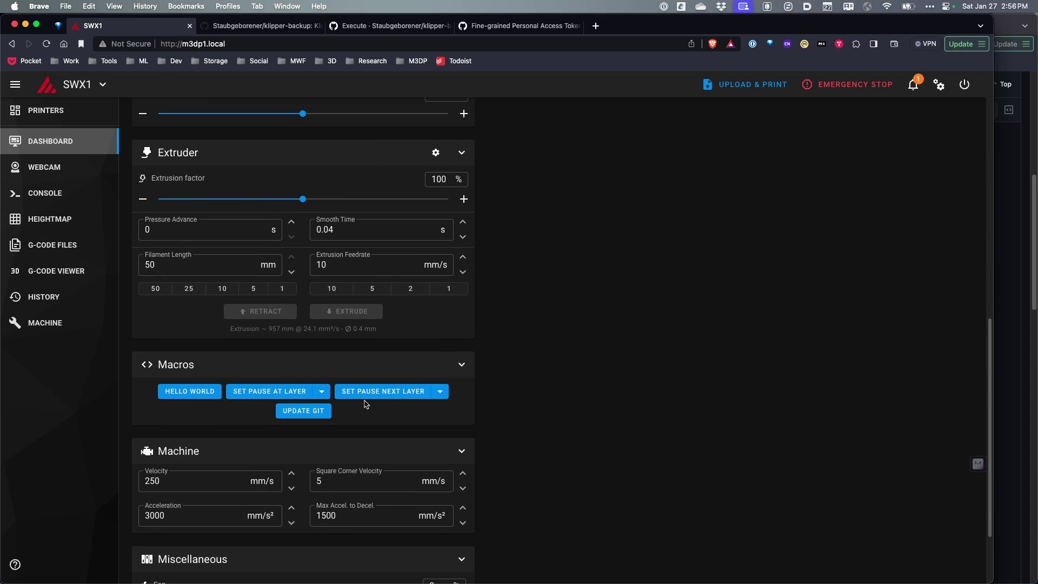
pyautogui.click(311, 416)
pyautogui.scroll(8, 726, 366)
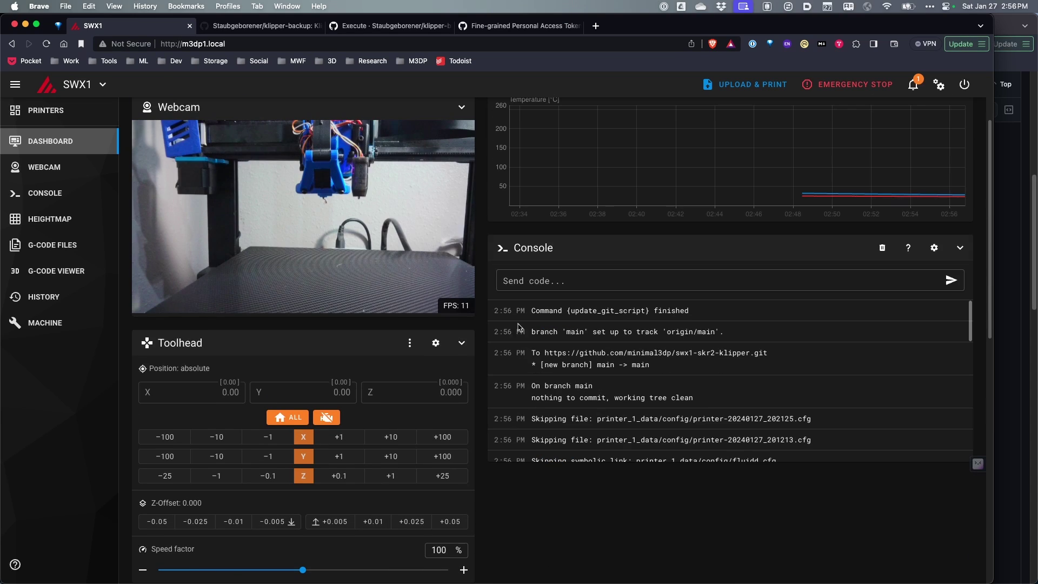
pyautogui.click(494, 29)
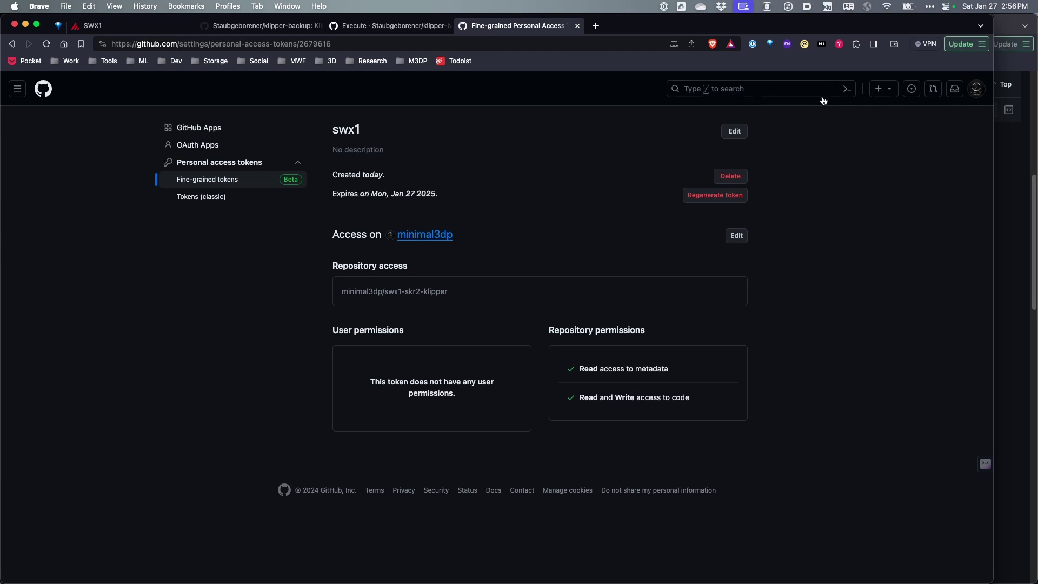
# - Browse Your repositories to swx1-skr2-klipper's printer_1_data/config folder to verify the backed-up files
pyautogui.click(976, 89)
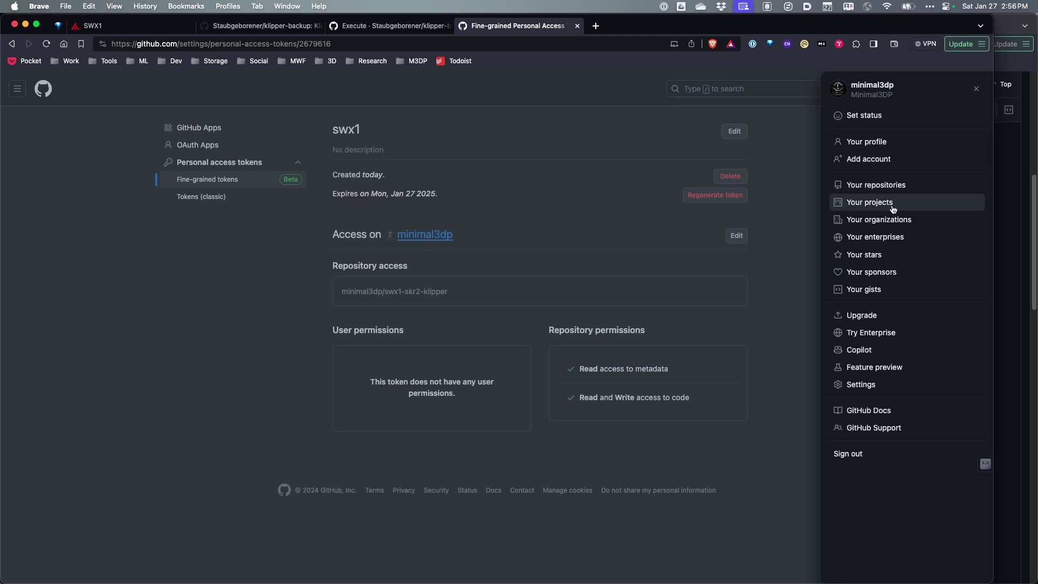
pyautogui.click(881, 186)
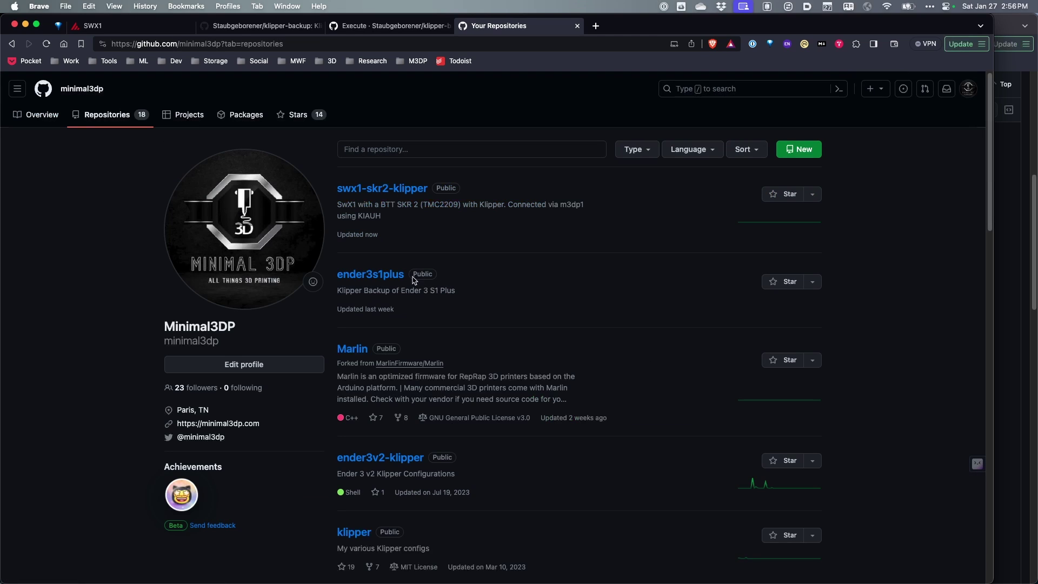
pyautogui.click(393, 190)
pyautogui.click(213, 250)
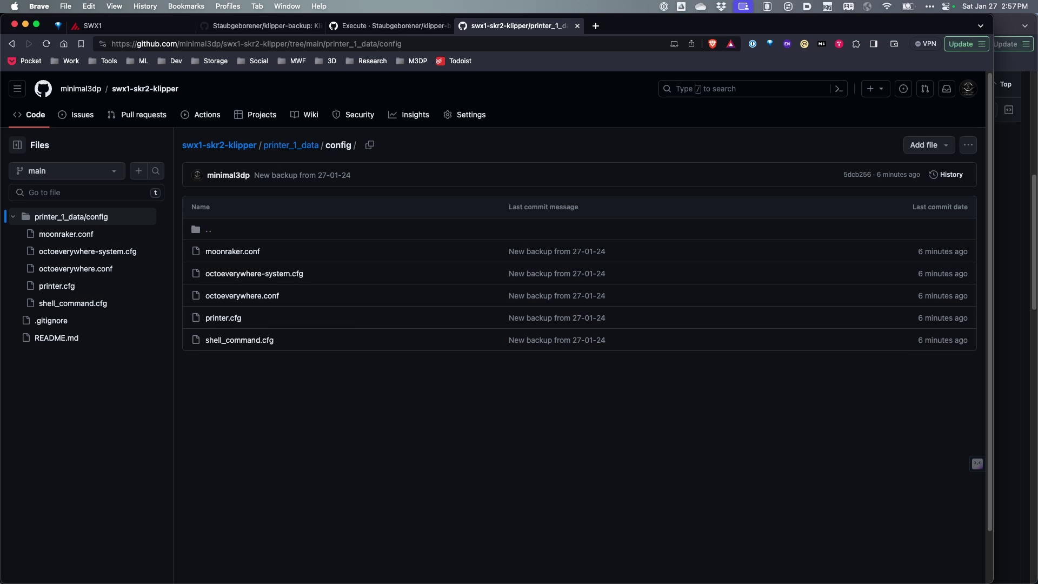
pyautogui.press('super+Tab')
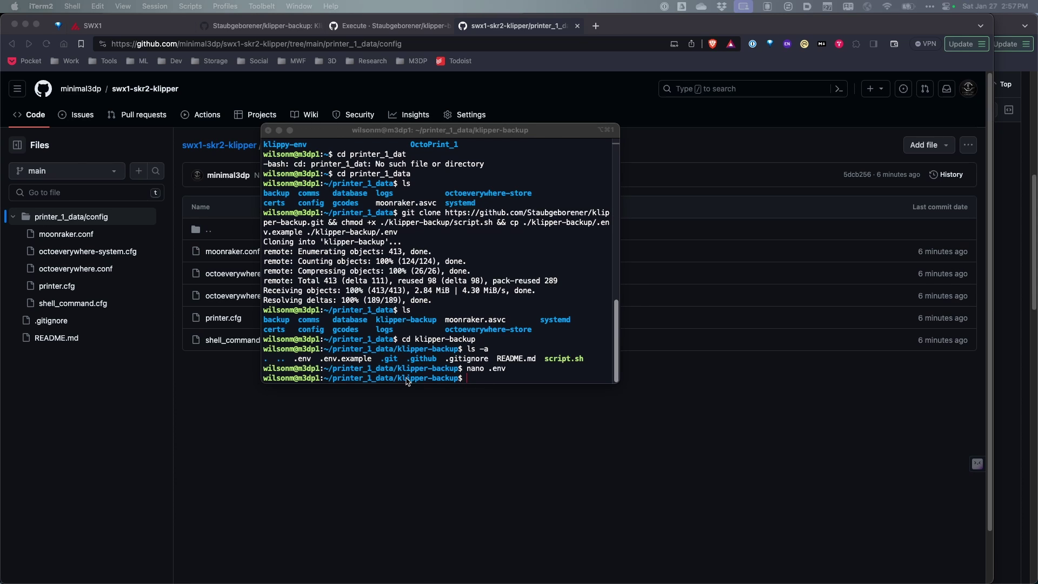
# - Copy the crontab -e command from the Execute wiki page's cron section
pyautogui.click(423, 27)
pyautogui.scroll(3, 327, 276)
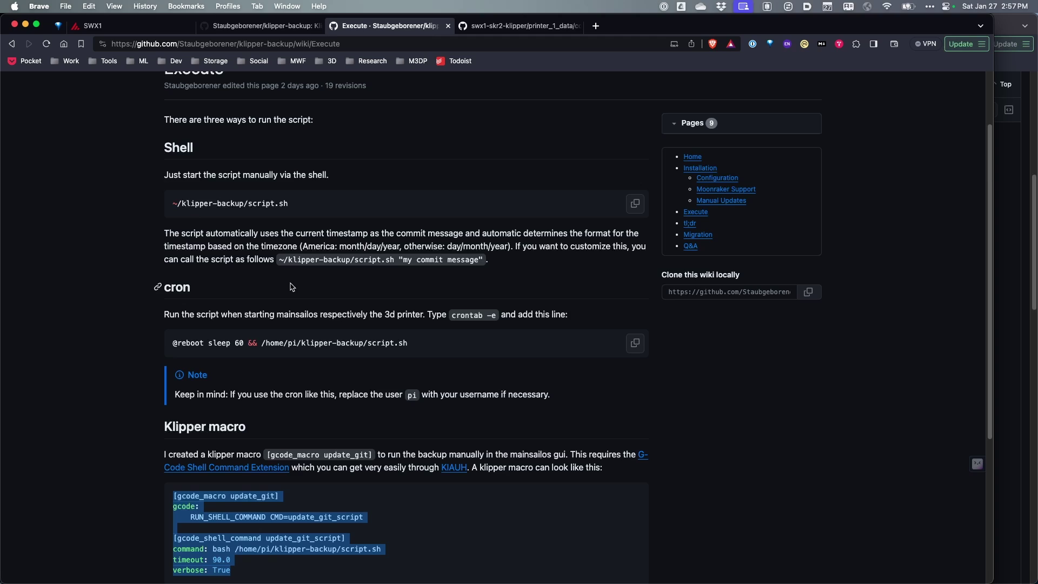
pyautogui.moveTo(499, 316); pyautogui.dragTo(452, 315)
pyautogui.press('super+c')
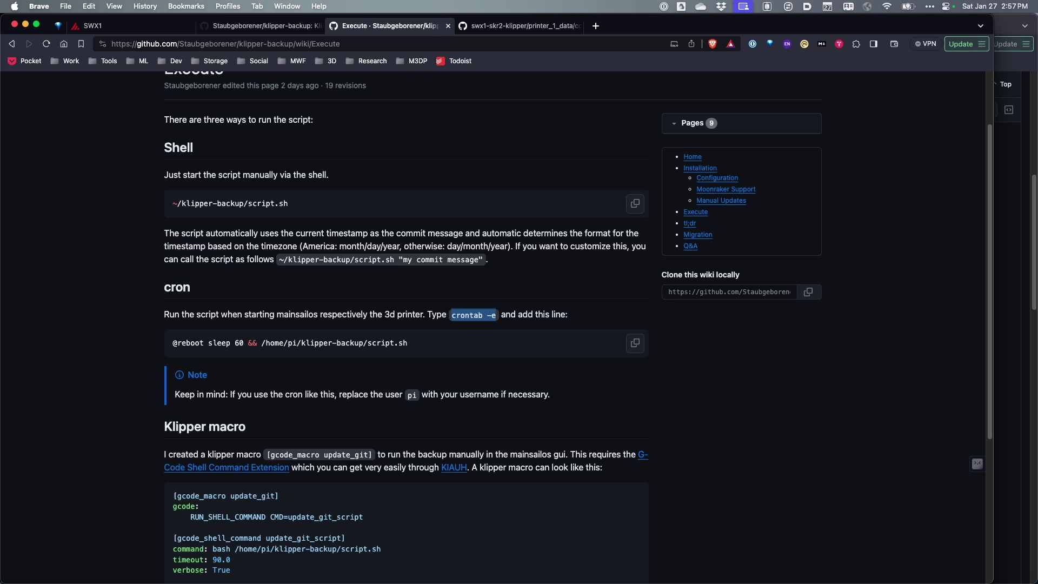
pyautogui.press('super+Tab')
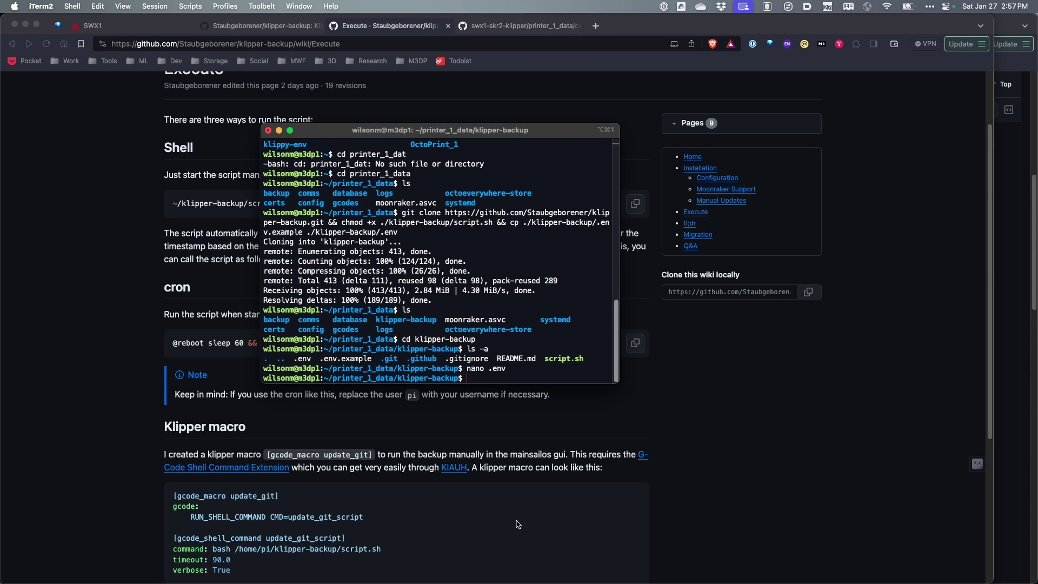
# - Run crontab -e and choose option 1, nano, as the editor
pyautogui.press('super+v')
pyautogui.press('Return')
pyautogui.write('1')
pyautogui.press('Return')
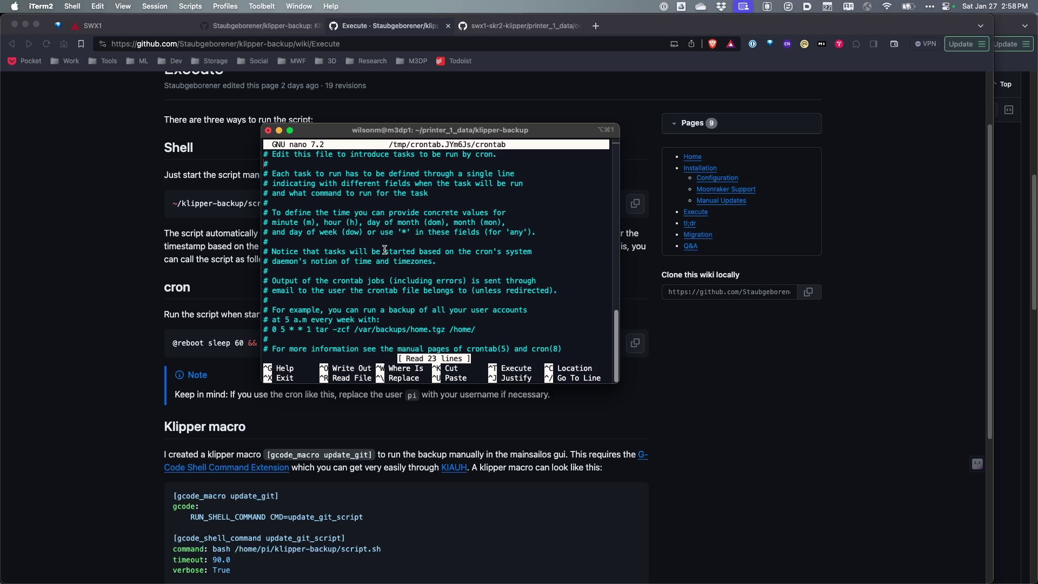
pyautogui.scroll(-8, 438, 254)
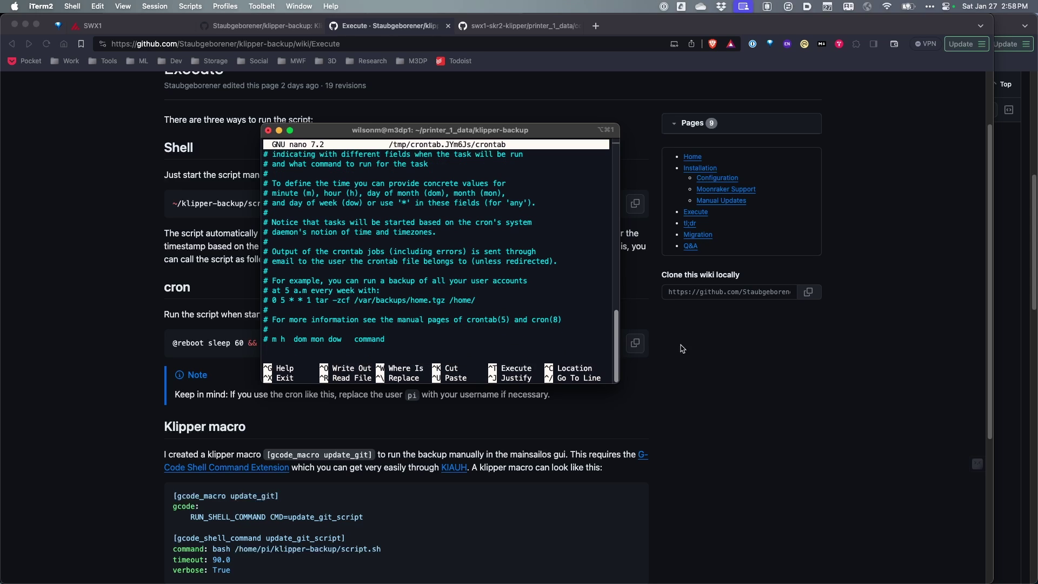
pyautogui.click(734, 352)
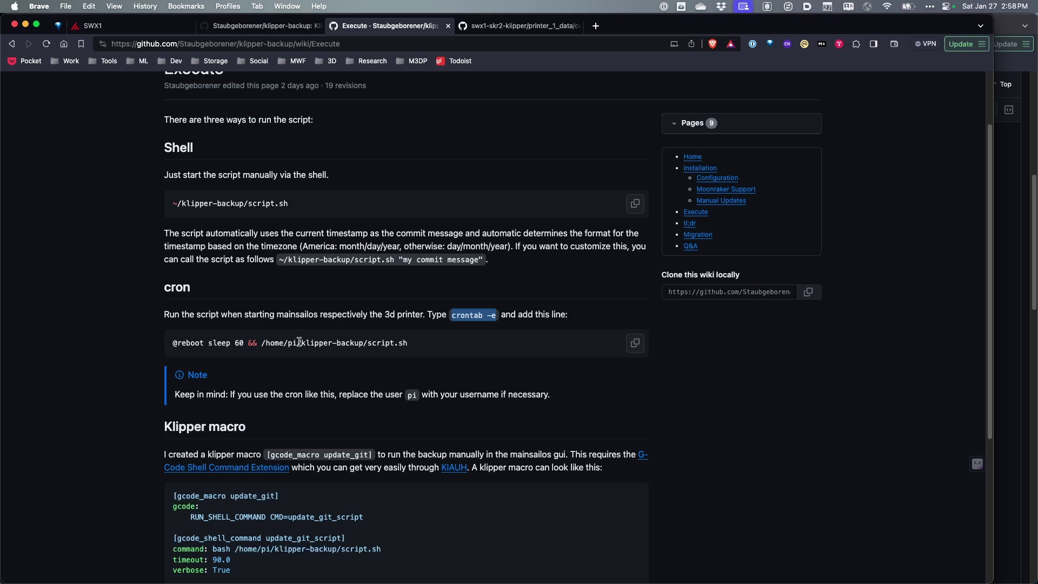
pyautogui.click(635, 347)
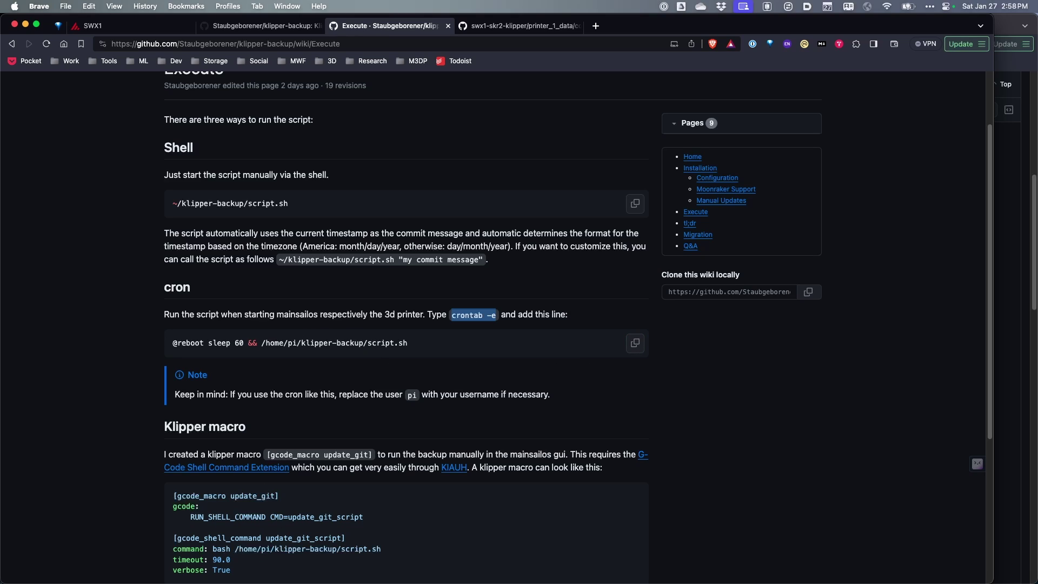
pyautogui.hotkey('alt', 'space')
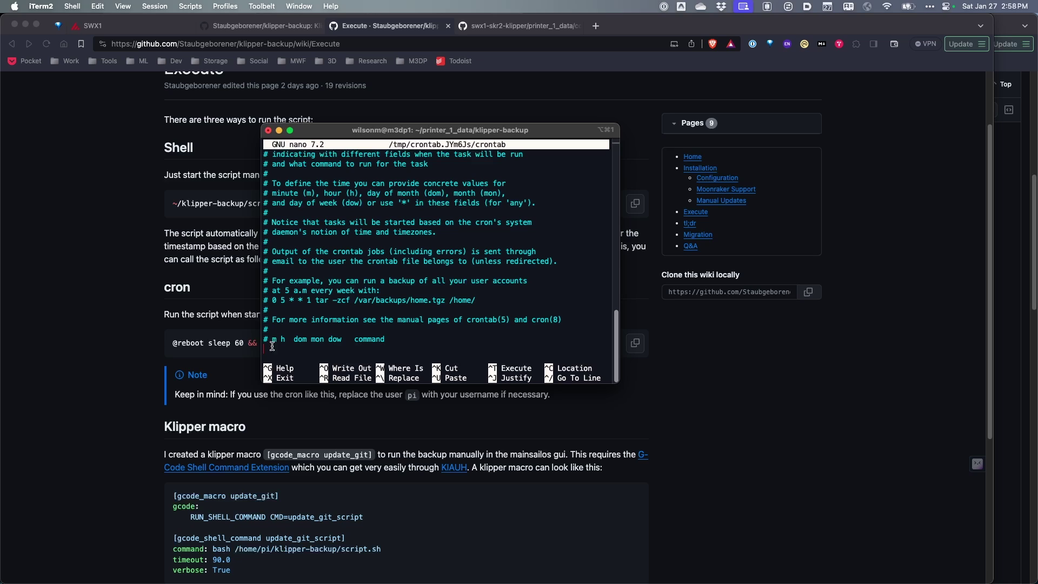
pyautogui.rightClick(264, 354)
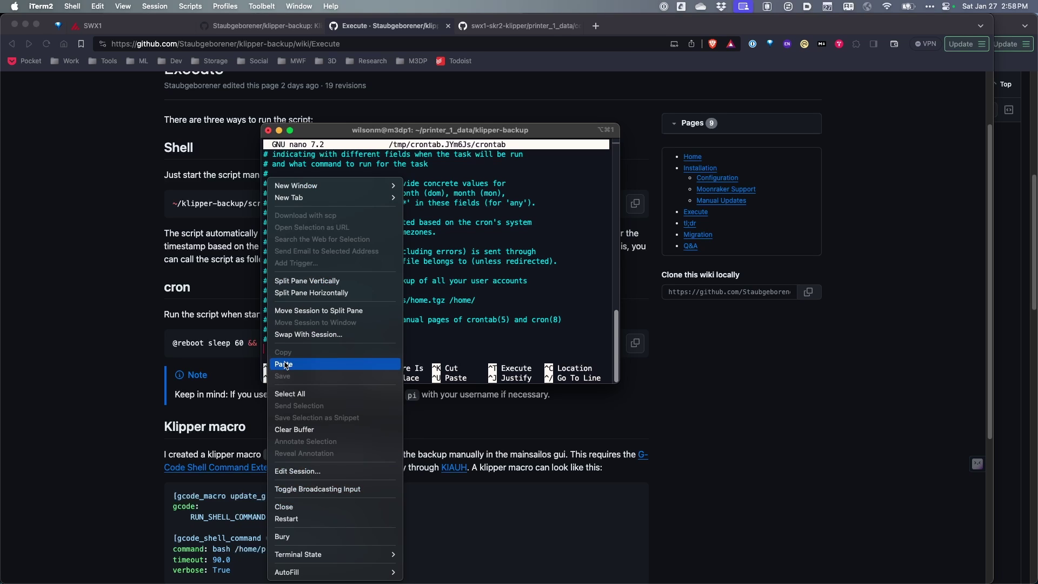
pyautogui.click(286, 363)
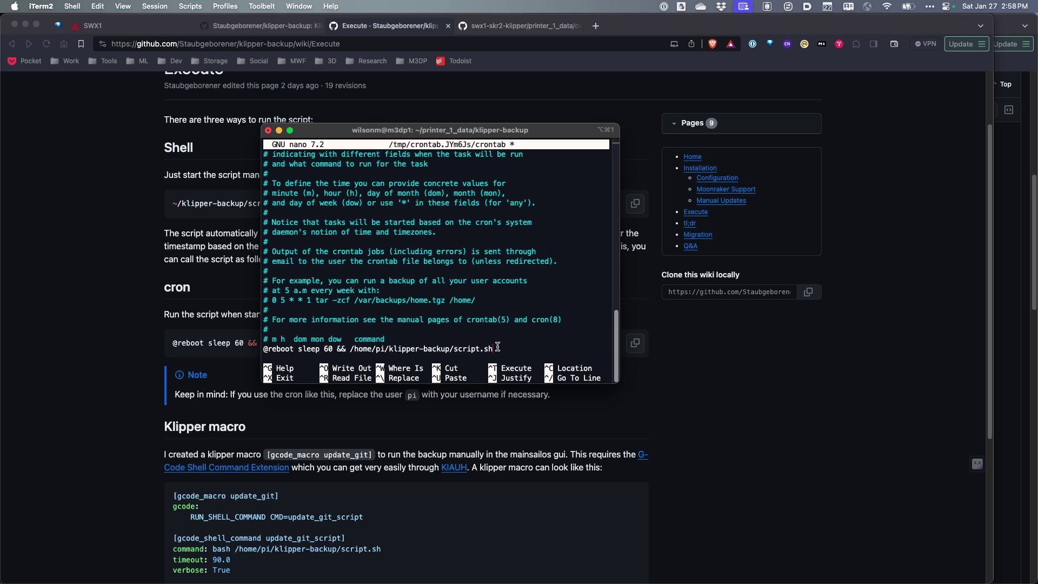
pyautogui.hotkey('ctrl', 'x')
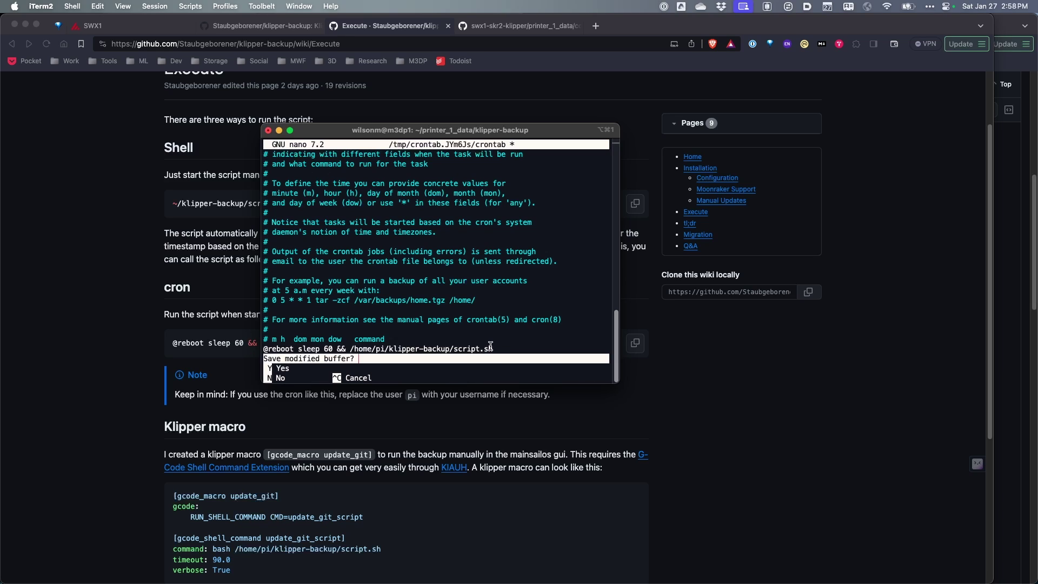
pyautogui.press('y')
pyautogui.press('Return')
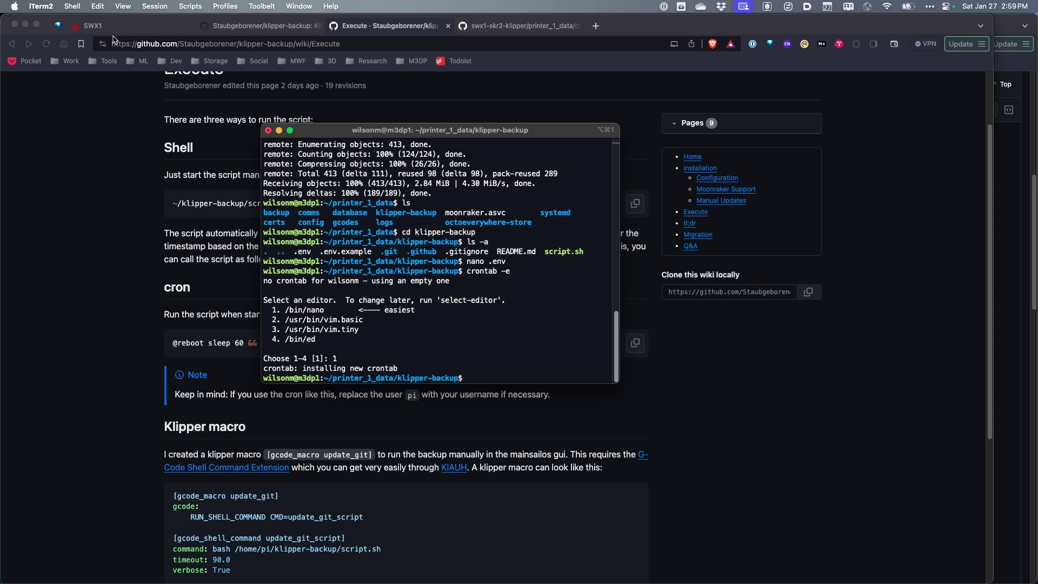
pyautogui.click(295, 25)
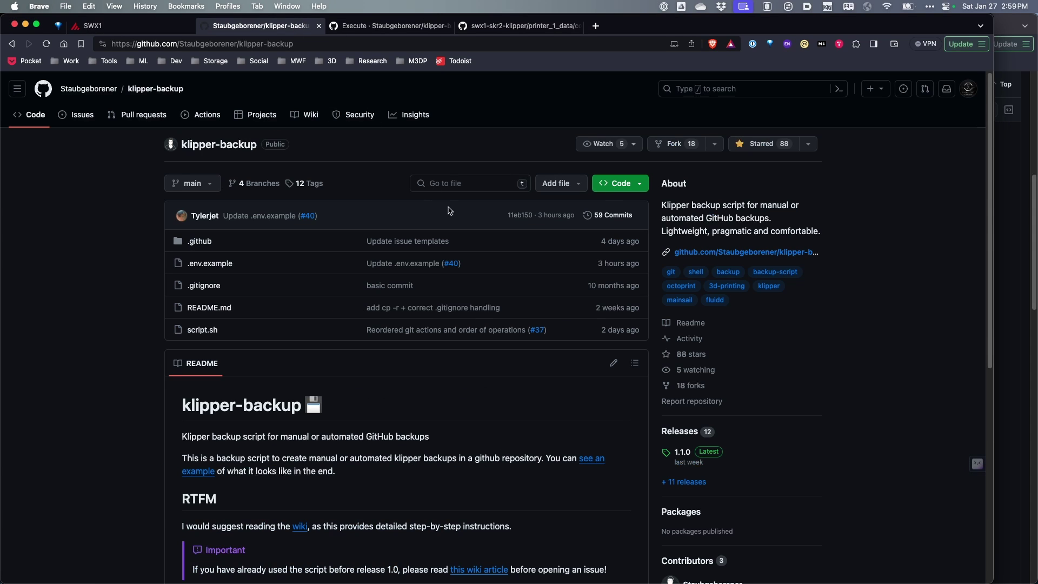
pyautogui.scroll(-3, 559, 272)
pyautogui.scroll(-8, 561, 276)
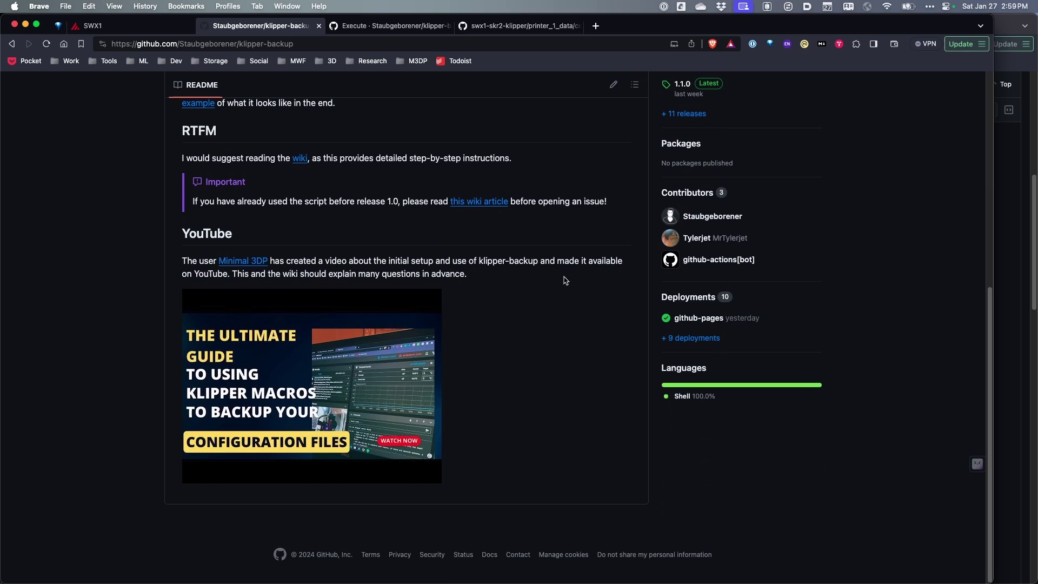
pyautogui.scroll(8, 564, 280)
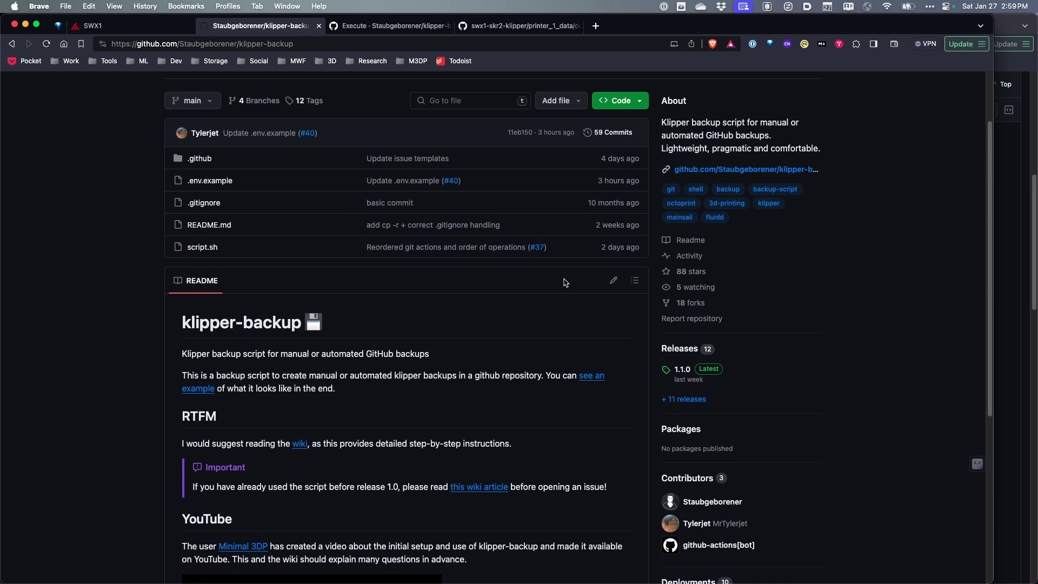
pyautogui.scroll(-6, 566, 282)
pyautogui.scroll(4, 563, 283)
pyautogui.scroll(5, 564, 283)
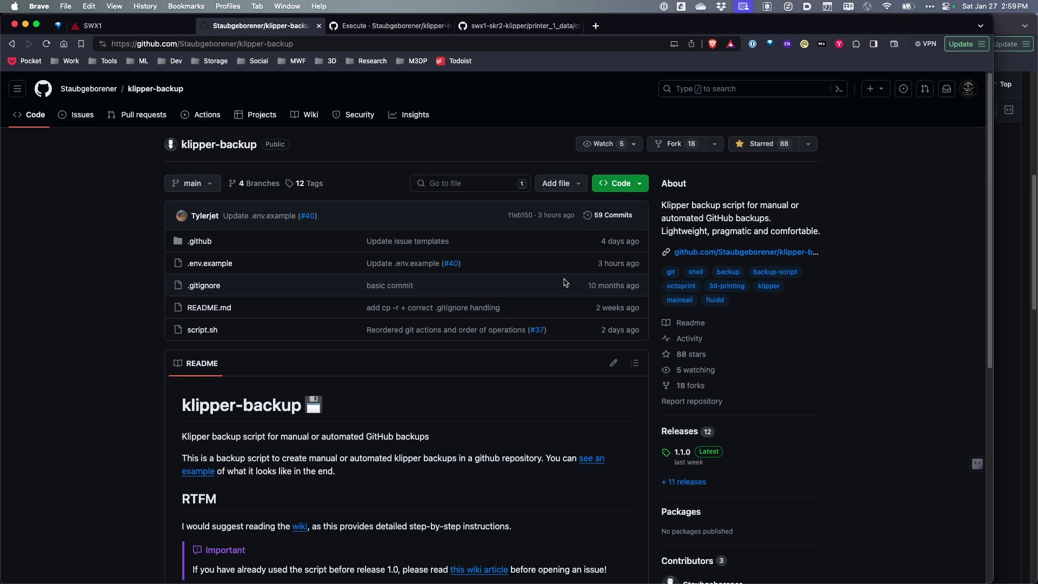
pyautogui.scroll(-2, 565, 283)
pyautogui.scroll(-3, 565, 283)
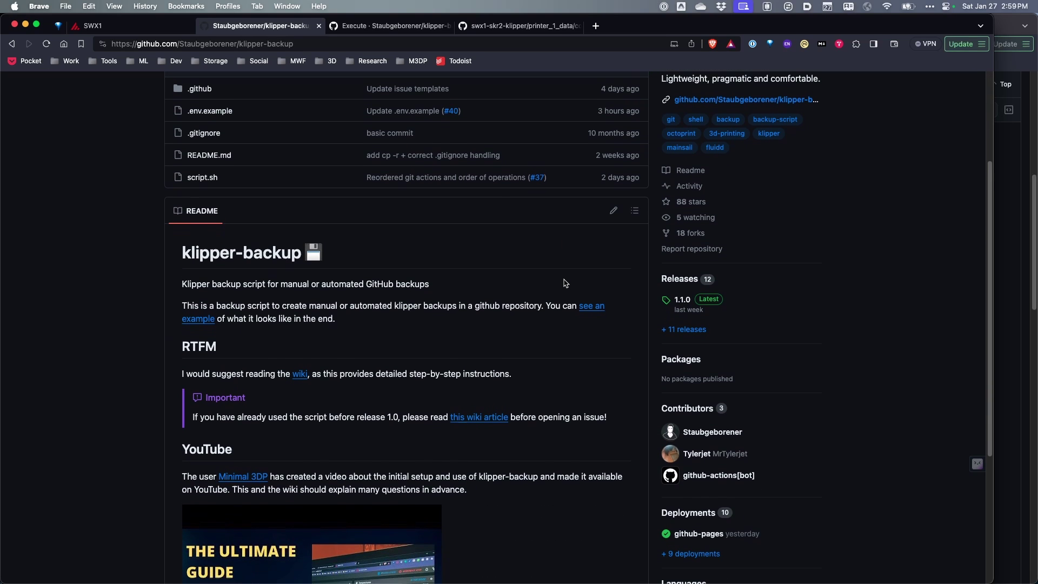
pyautogui.scroll(-6, 565, 283)
pyautogui.scroll(10, 565, 282)
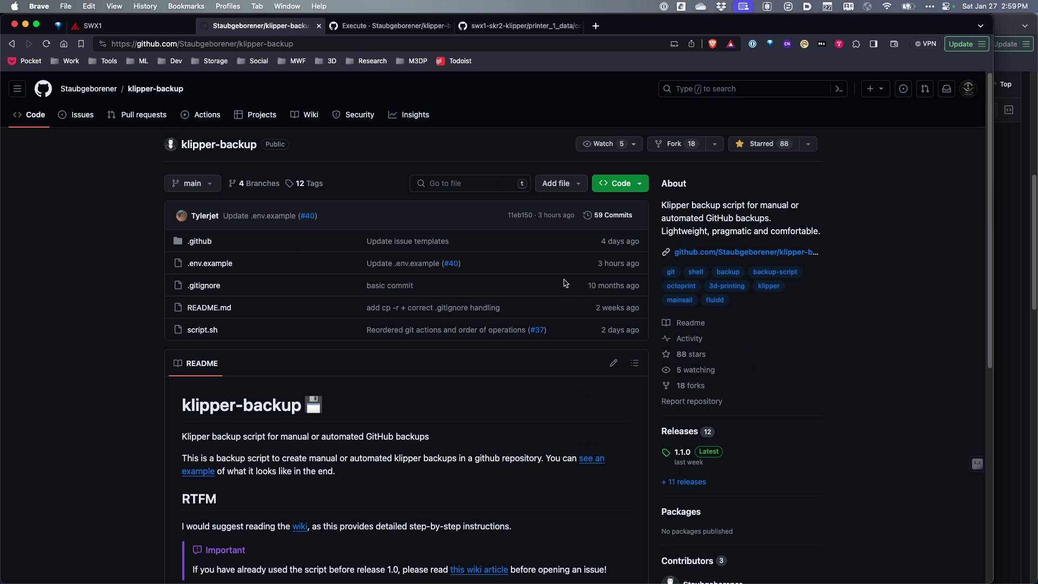